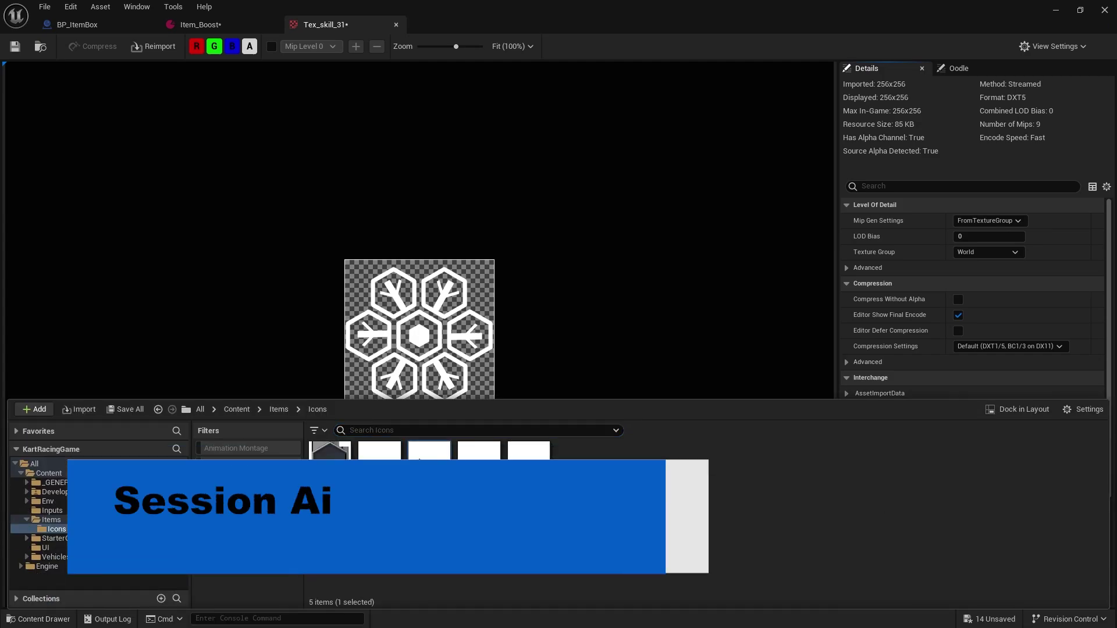
- Open the remaining textures in the Icons folder, including Tex_skill_45 and Tex_skill_52, to view their images
double_click(478, 450)
click(38, 619)
double_click(528, 451)
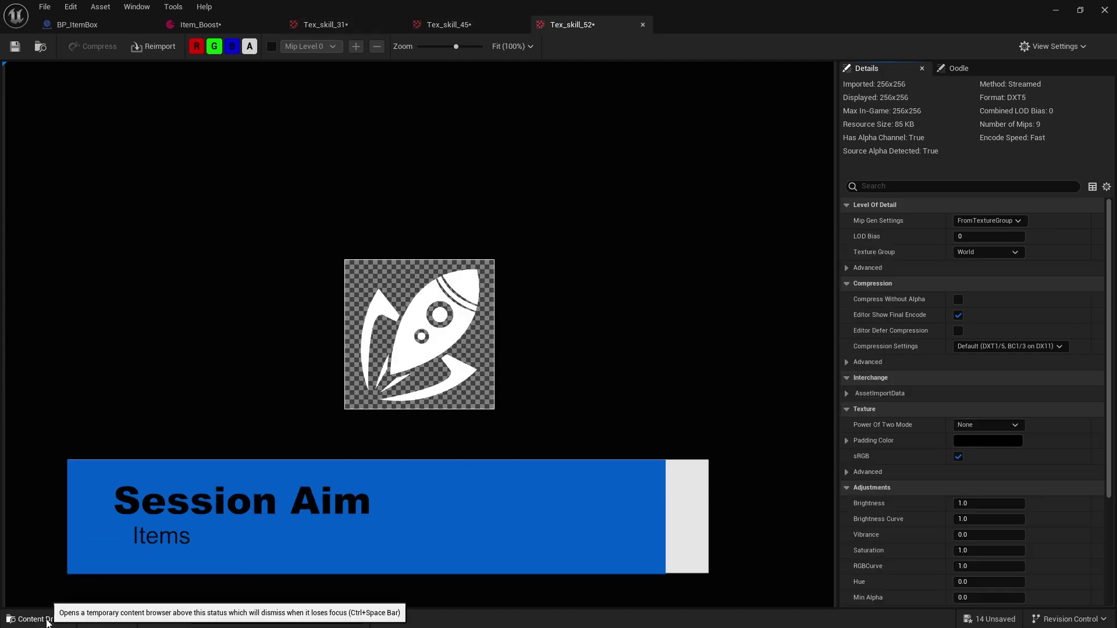
click(38, 619)
double_click(578, 451)
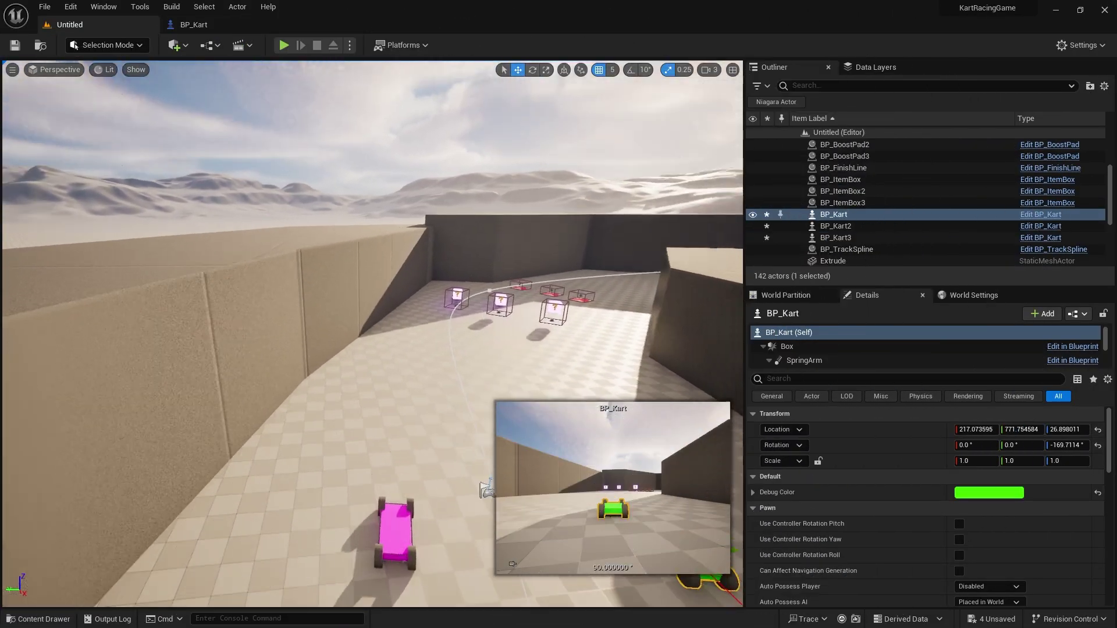
- Open the blueprint of a BP_ItemBox actor from the level and examine its Reward Item function graph
right_drag(512, 563, 512, 563)
click(501, 262)
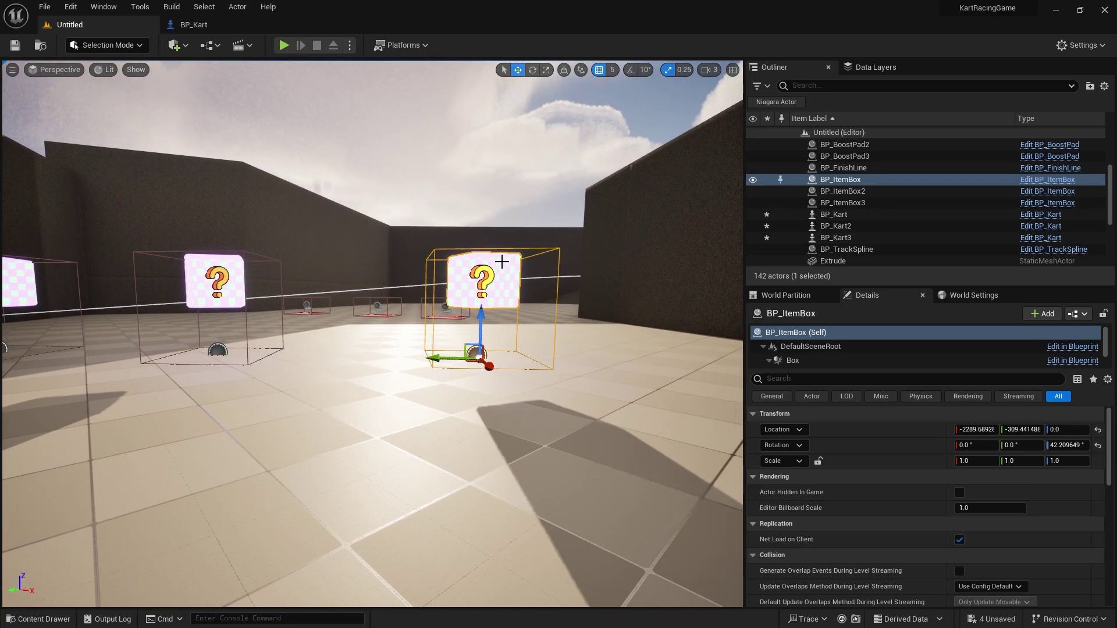
click(1041, 180)
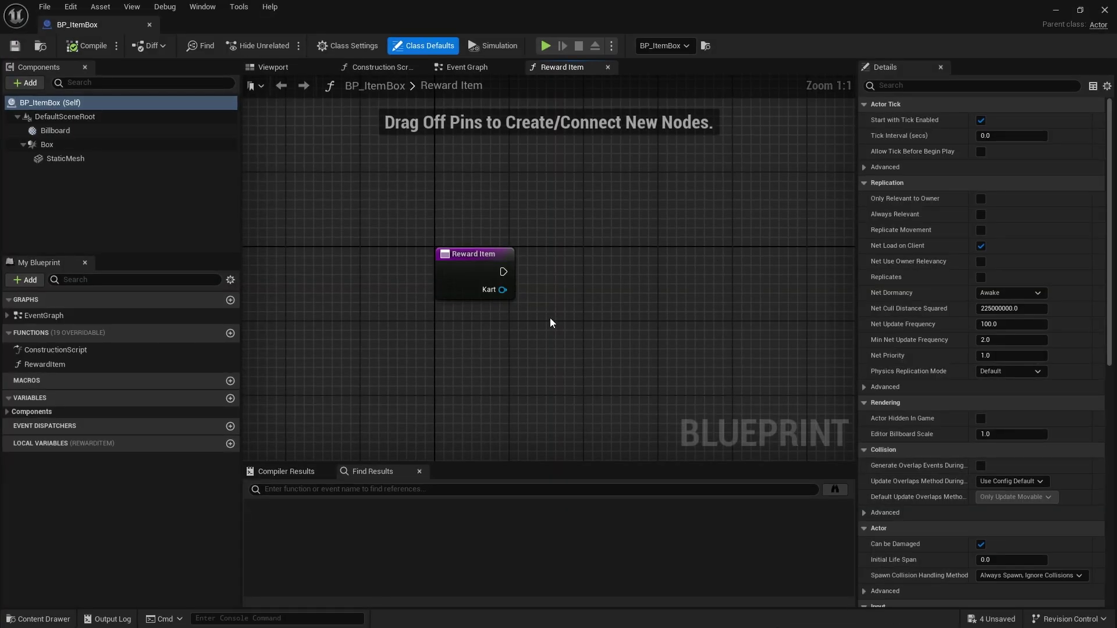
drag(416, 232, 546, 341)
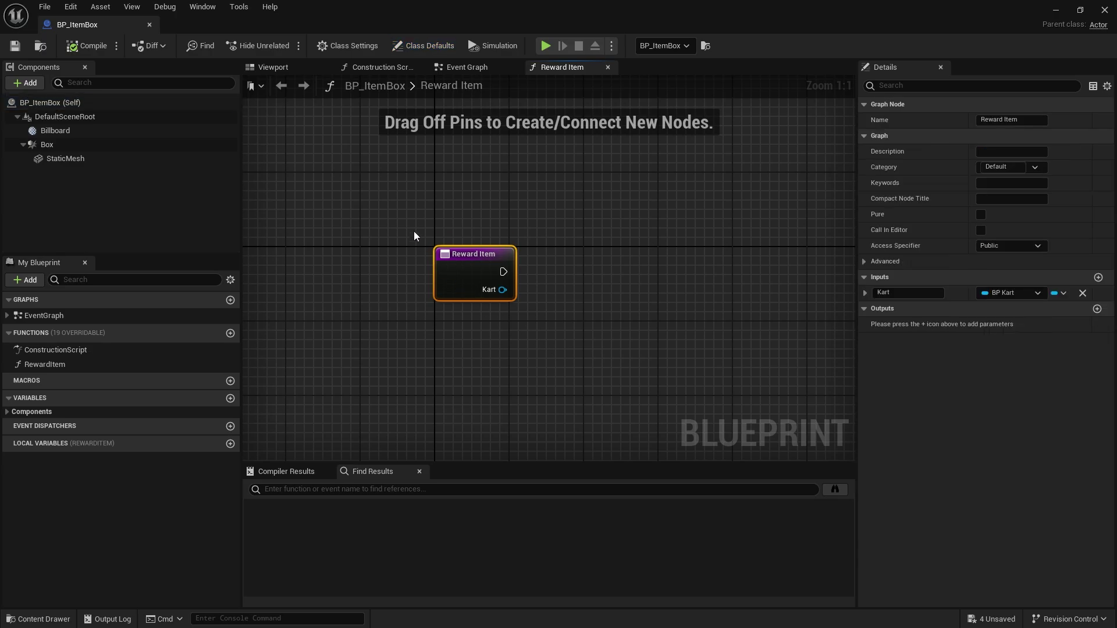
click(535, 353)
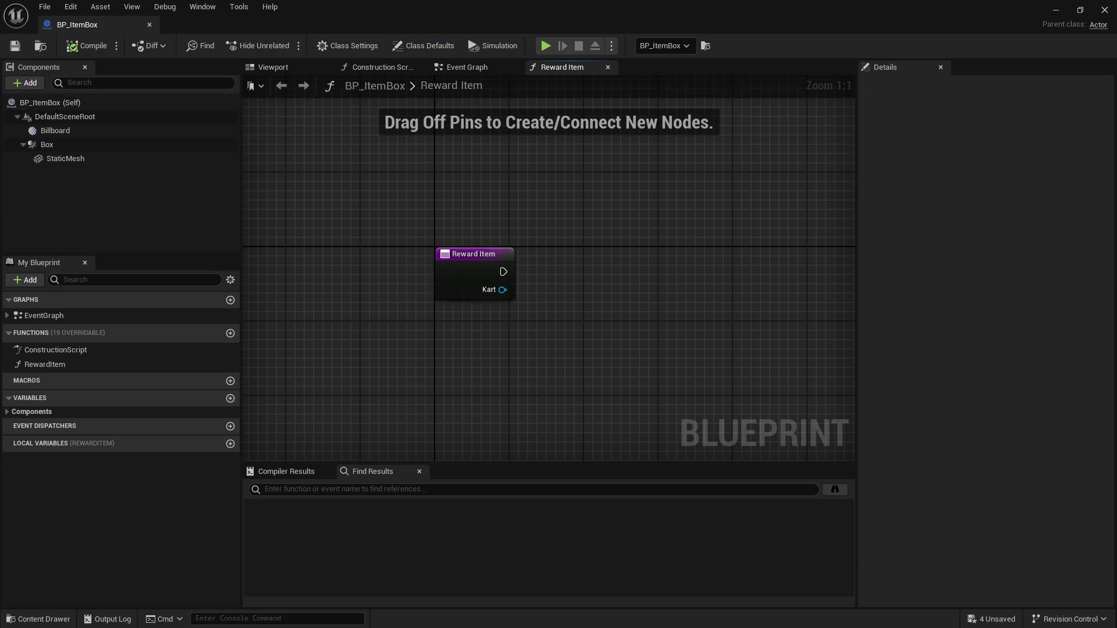
- Create a Blueprint class named DA_Item with PrimaryDataAsset as its parent in the Content/Items folder
click(40, 618)
click(238, 401)
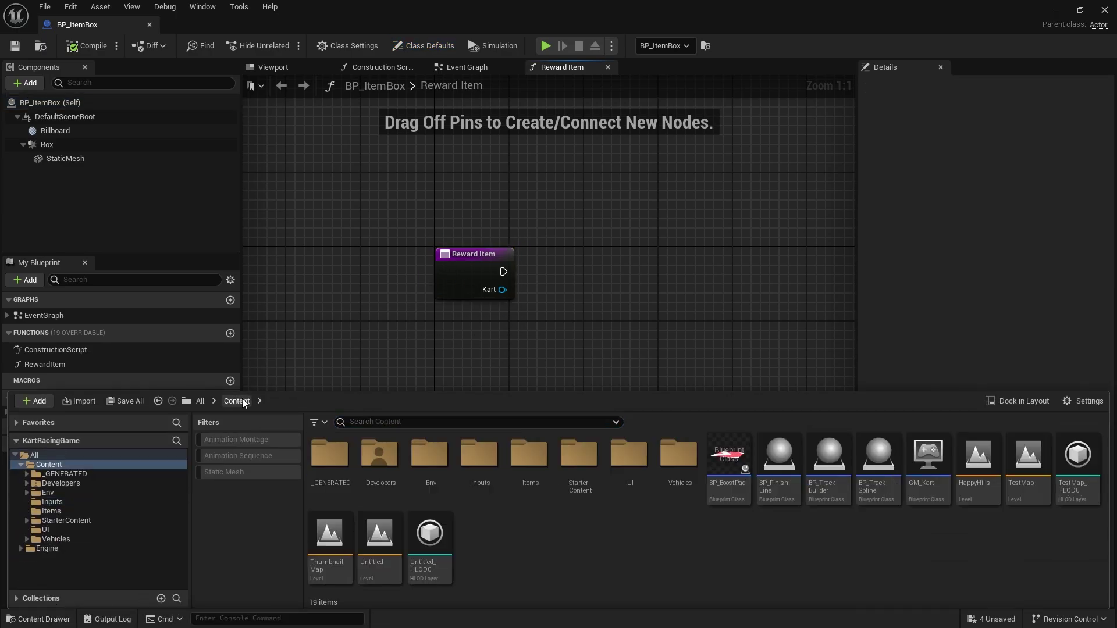
double_click(530, 453)
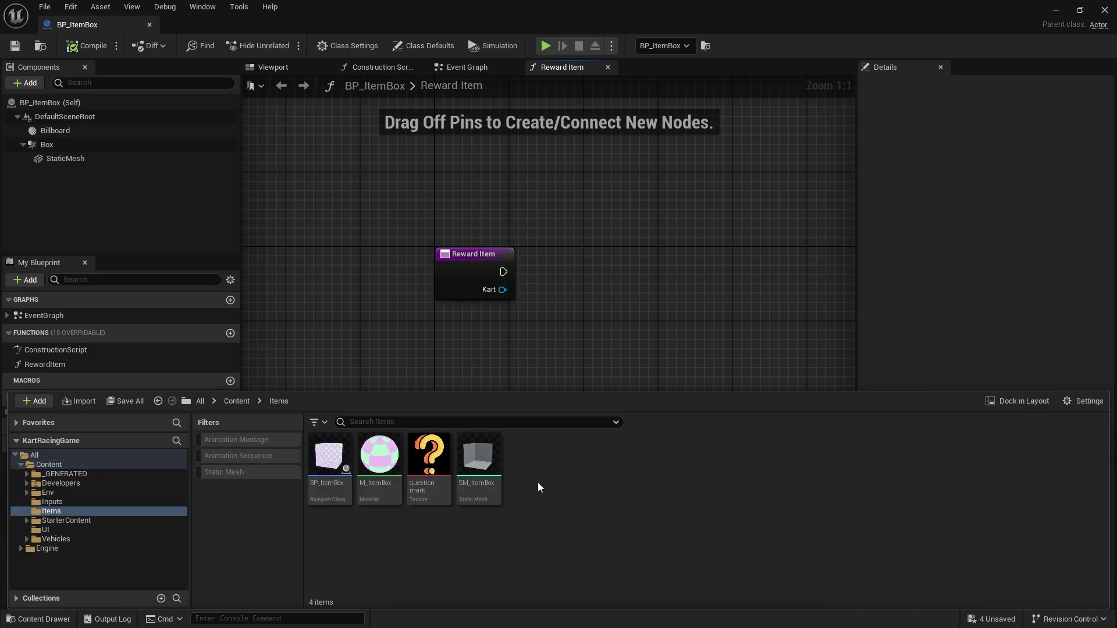
right_click(538, 487)
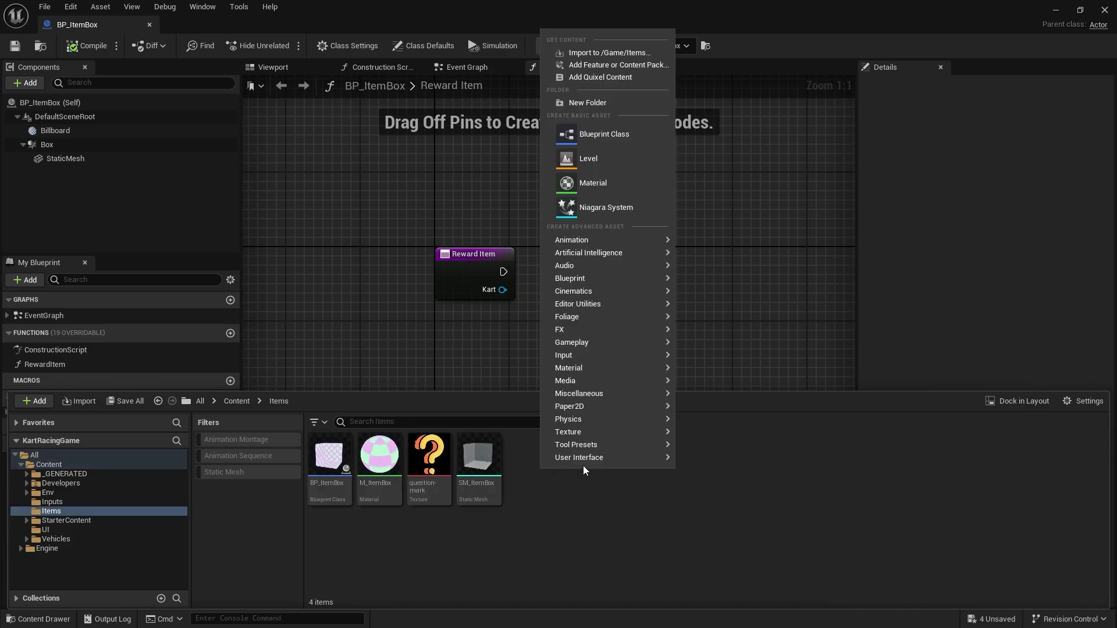
click(605, 134)
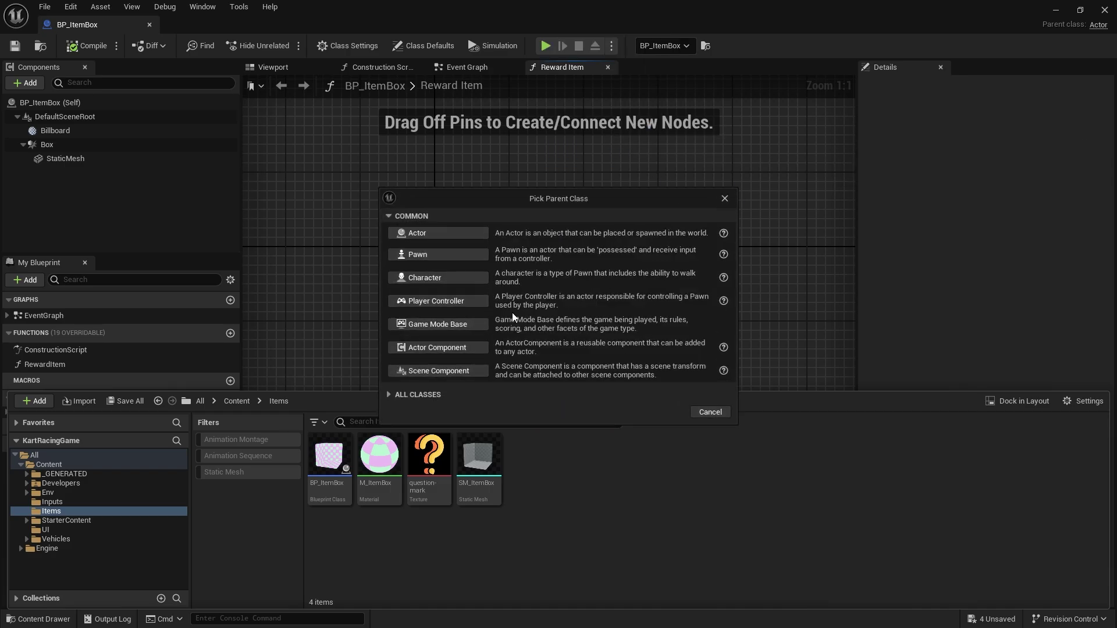
click(408, 393)
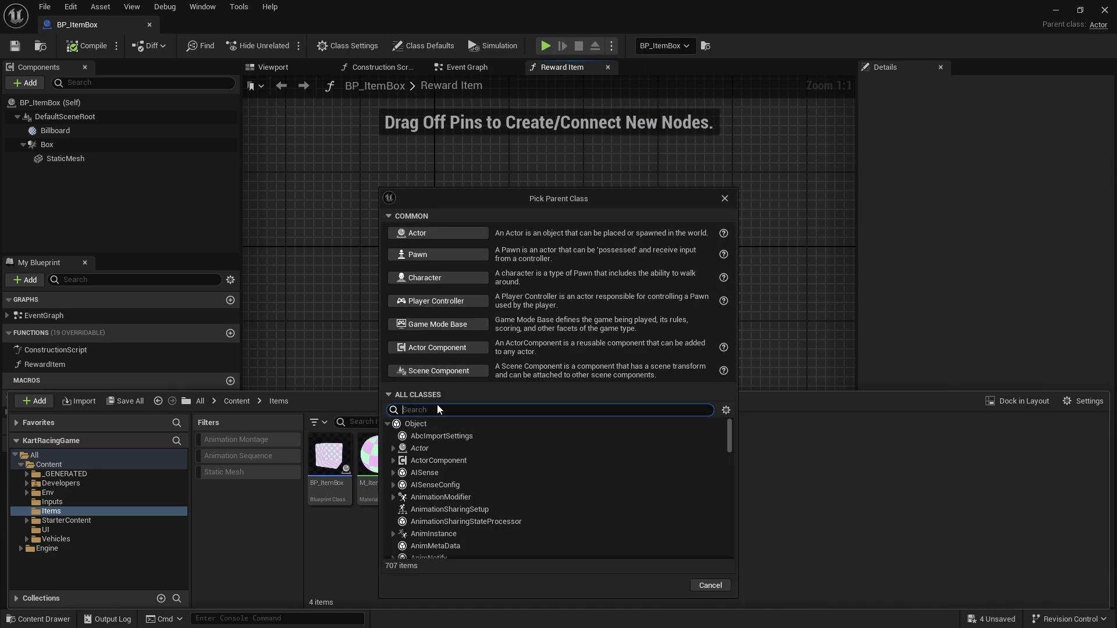
text(primaryd)
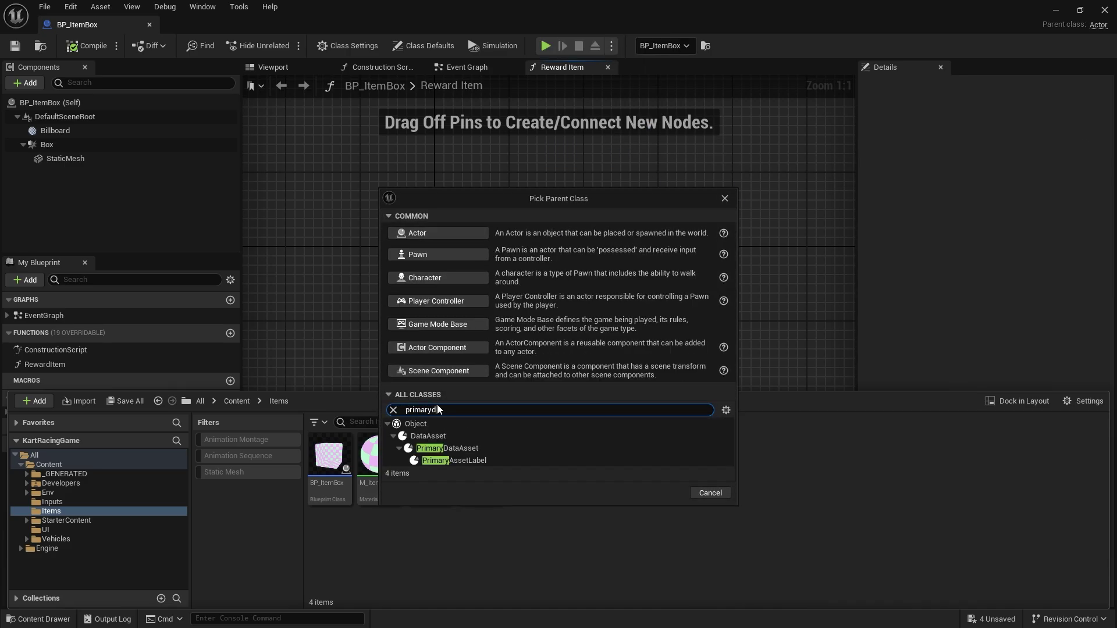
click(468, 448)
click(678, 482)
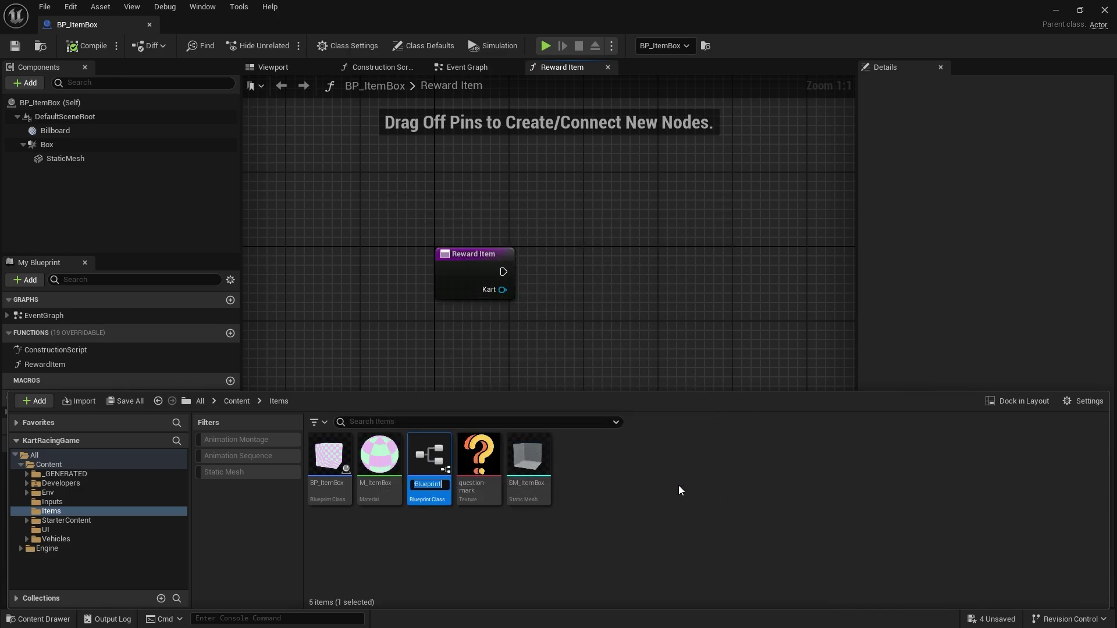
text(DA_Item)
key(Return)
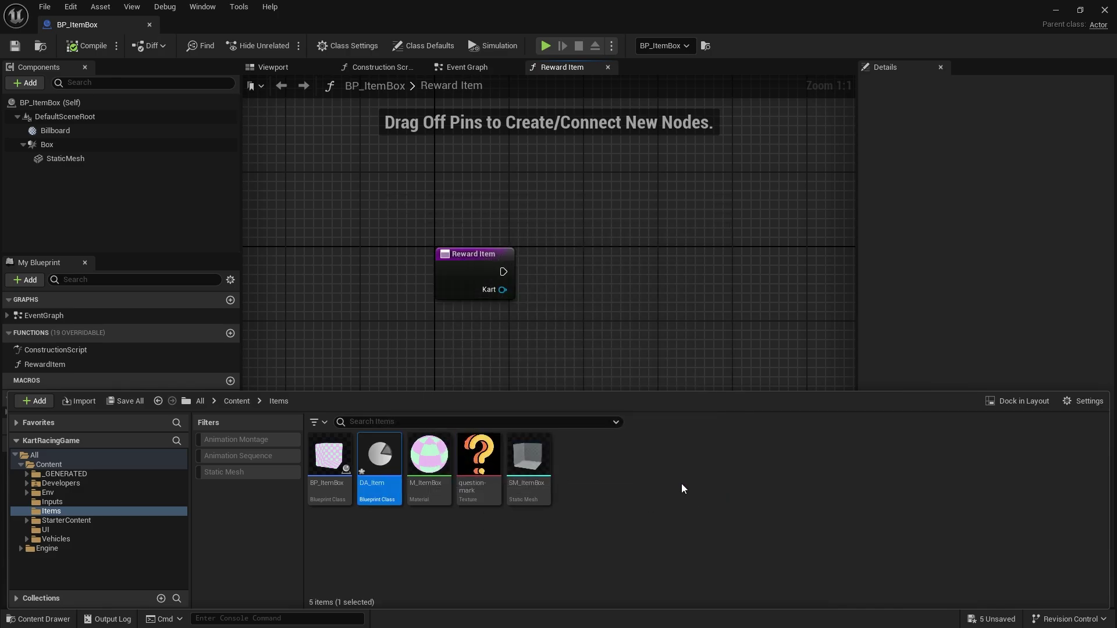
- Open the DA_Item blueprint and add a variable called Name of type Text
double_click(379, 459)
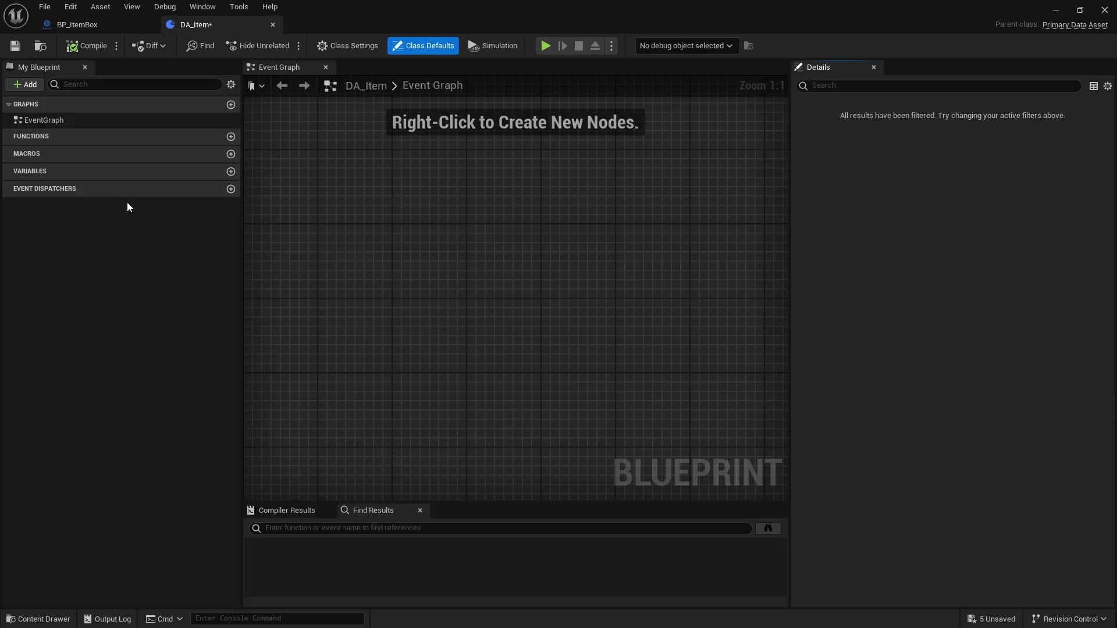
click(230, 171)
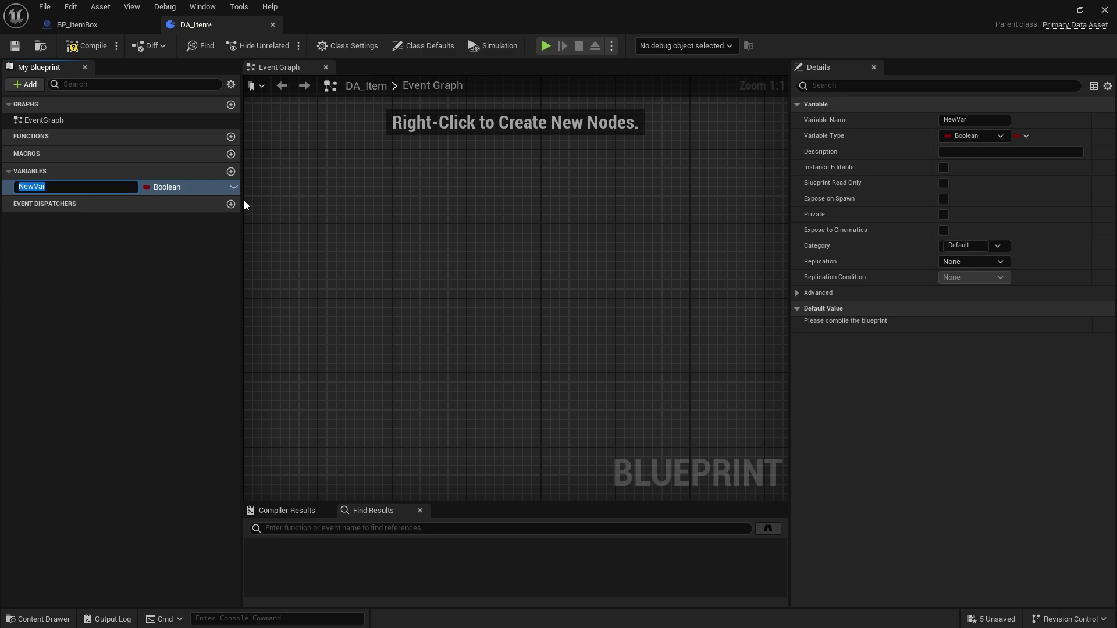
text(Name)
key(Return)
click(164, 187)
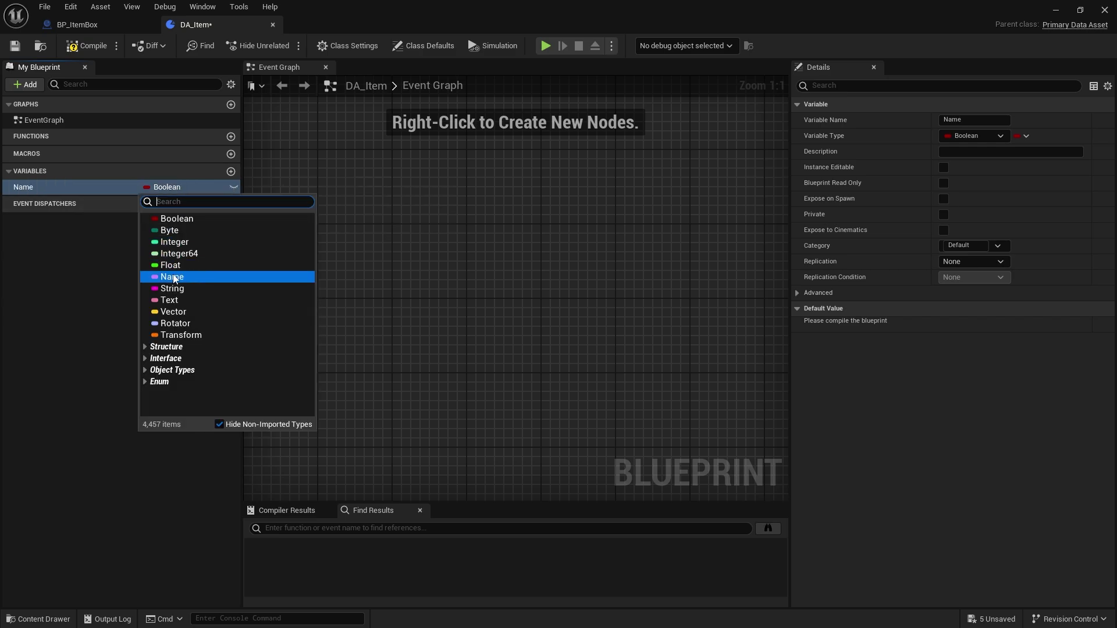
click(169, 300)
- Add a second Text variable called Description to DA_Item
click(230, 171)
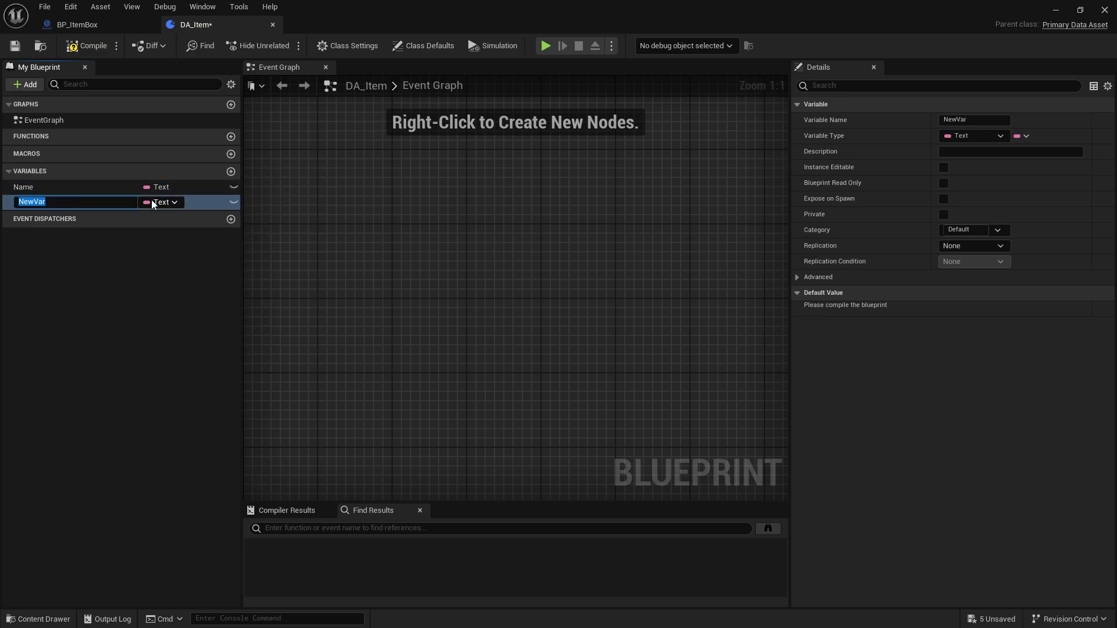
text(Description)
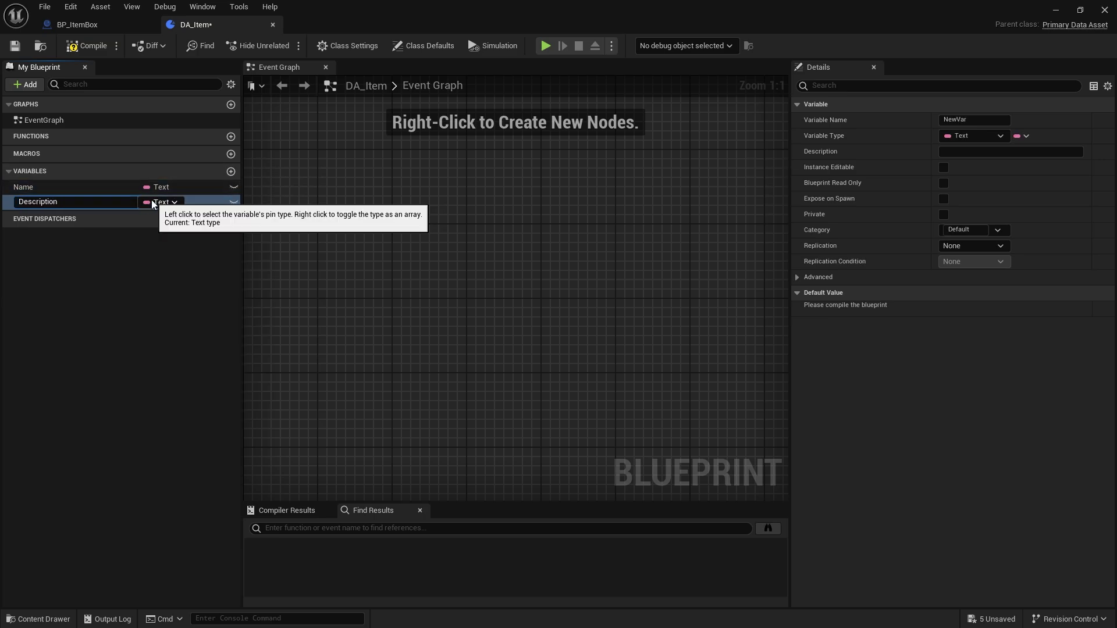
key(Return)
- Add a variable called Icon to DA_Item and set its type to Texture 2D
click(231, 171)
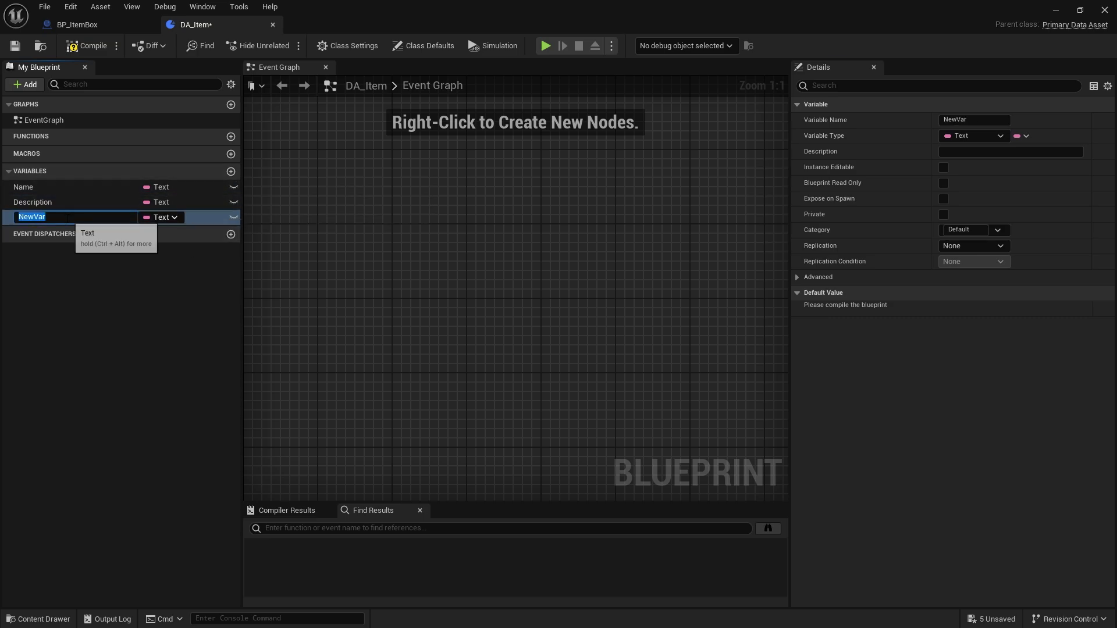
text(Icon)
key(Return)
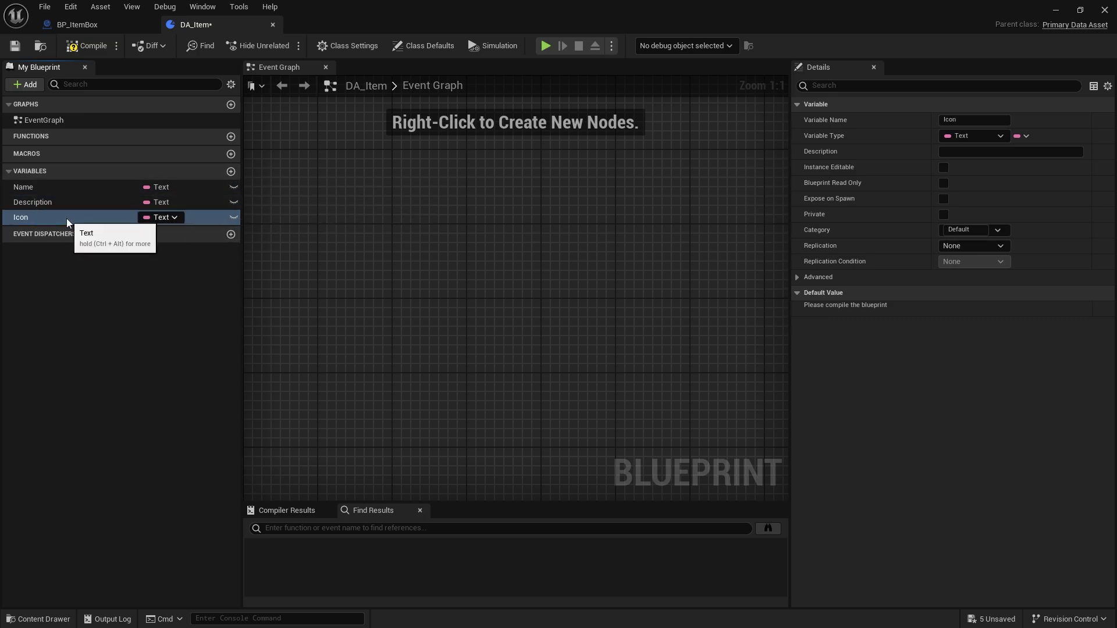
click(160, 217)
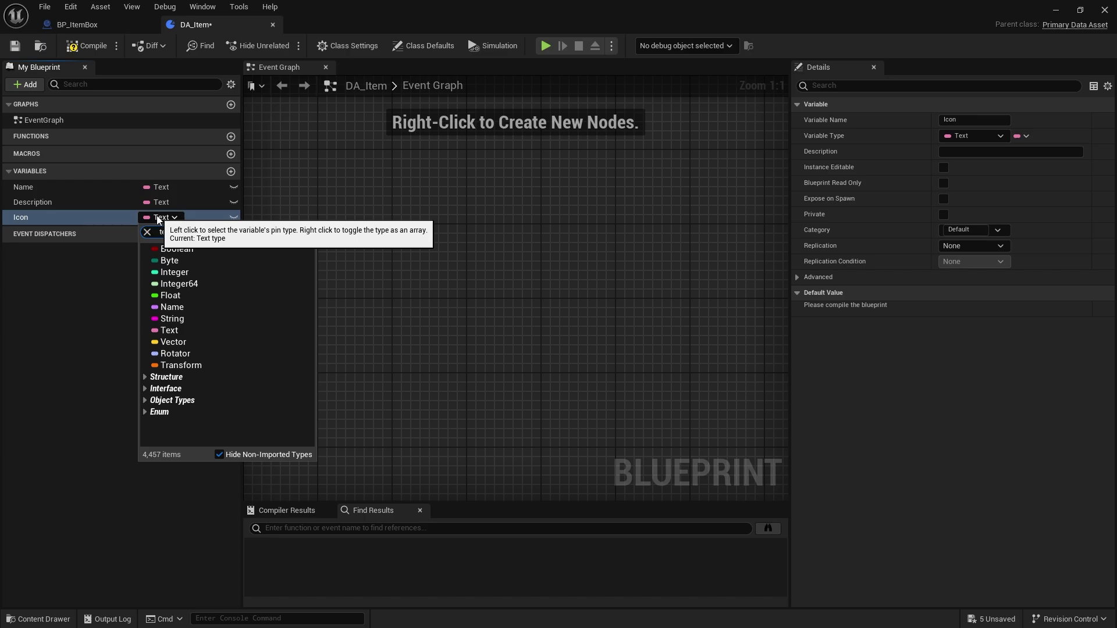
text(tesxt)
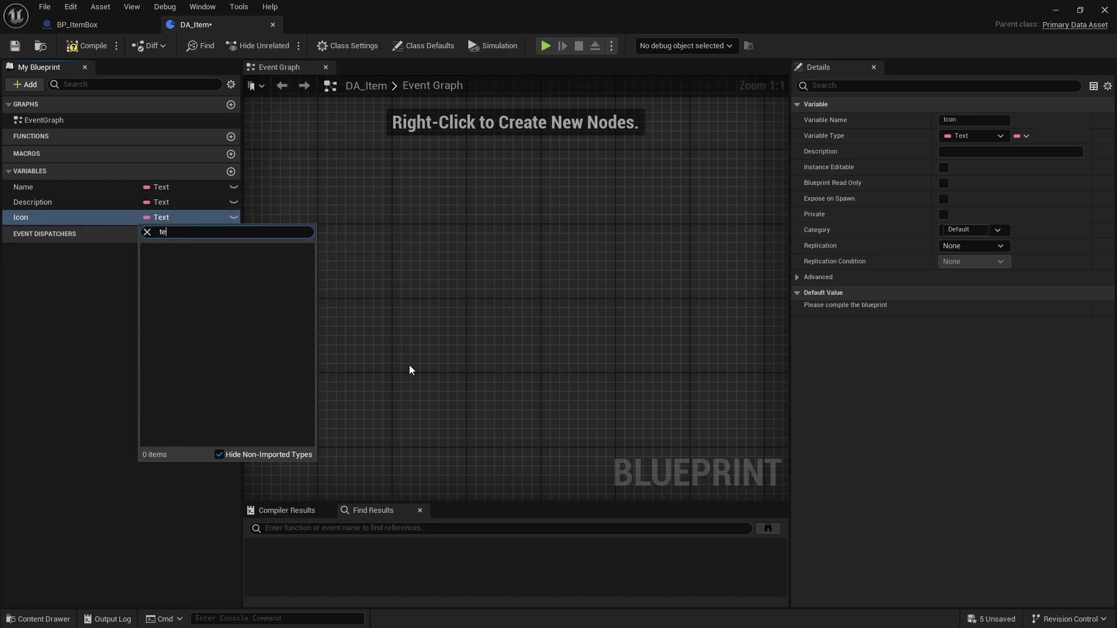
text(xture)
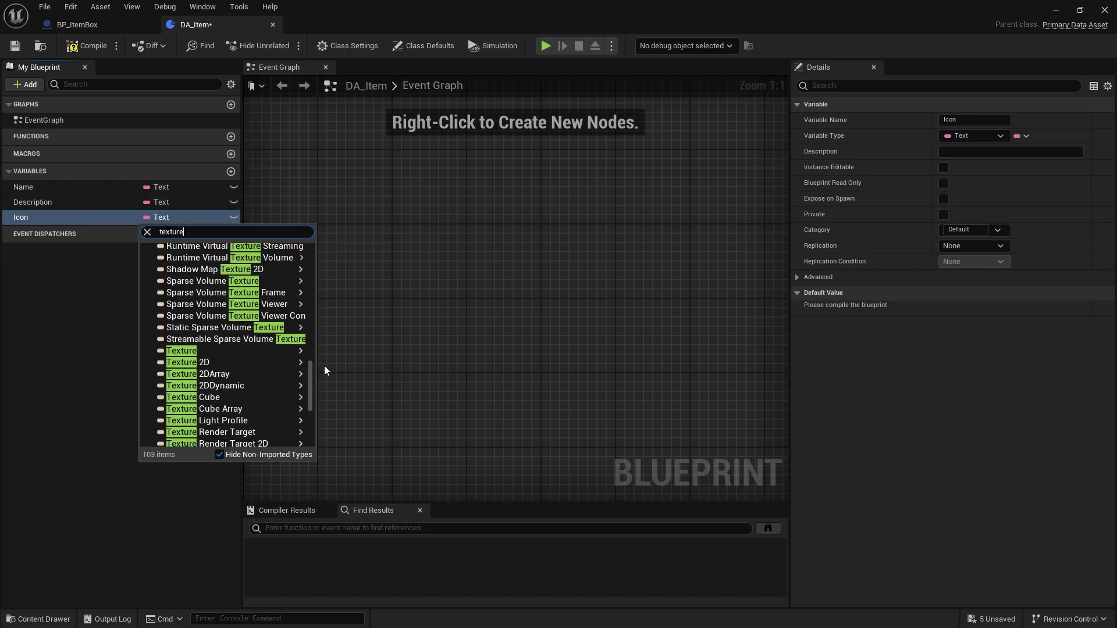
click(193, 363)
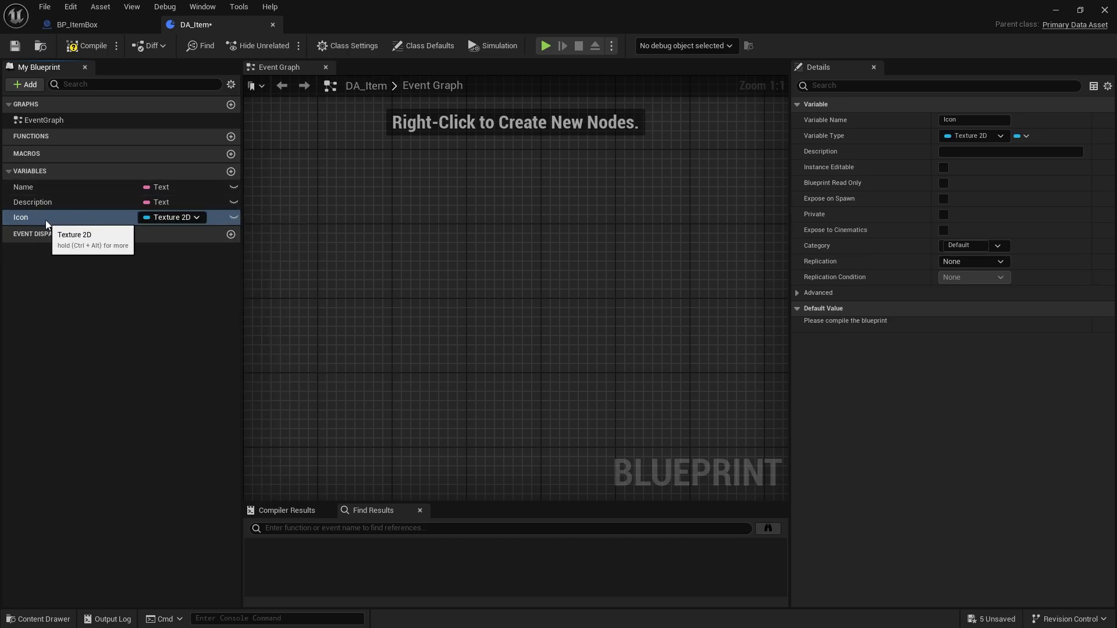
- Create an Actor-based Blueprint class named BP_Item in the Items folder
click(39, 618)
click(399, 578)
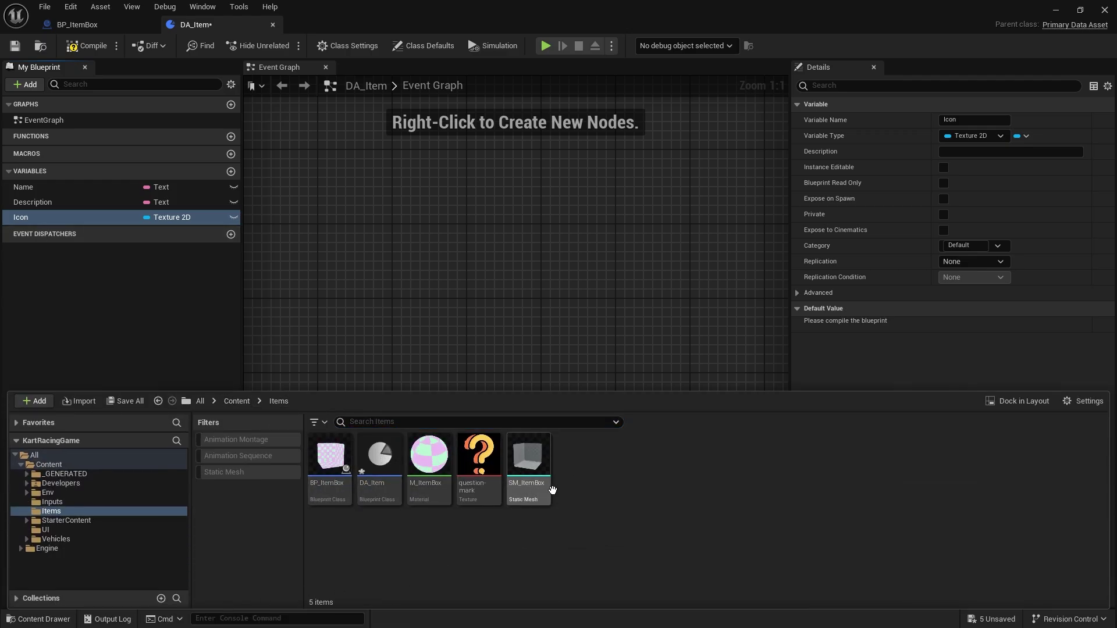
right_click(619, 474)
click(675, 140)
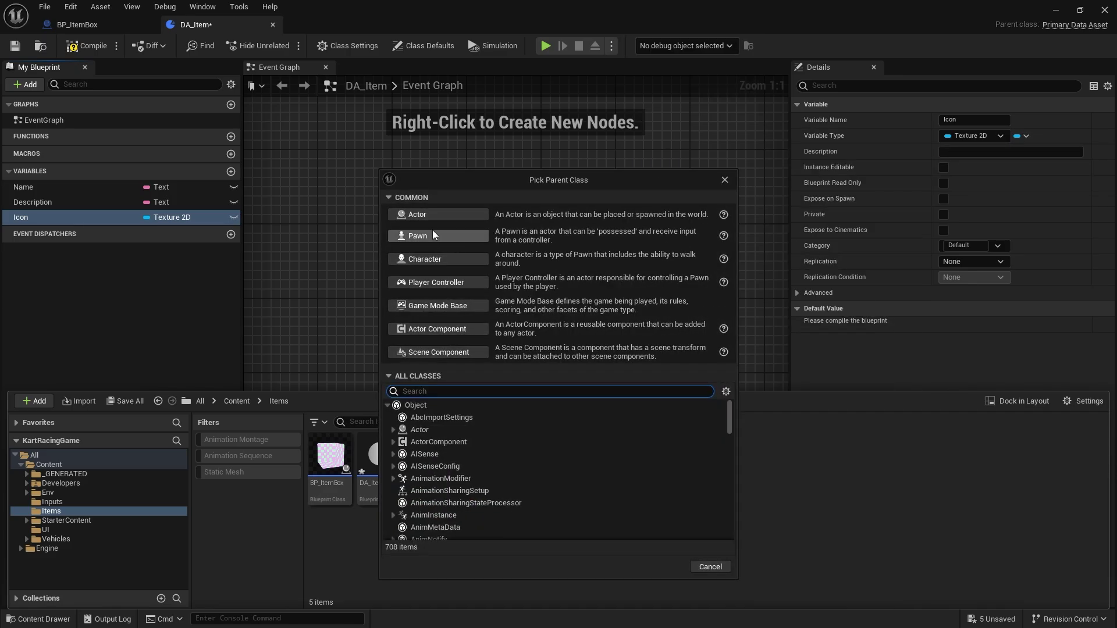
click(438, 214)
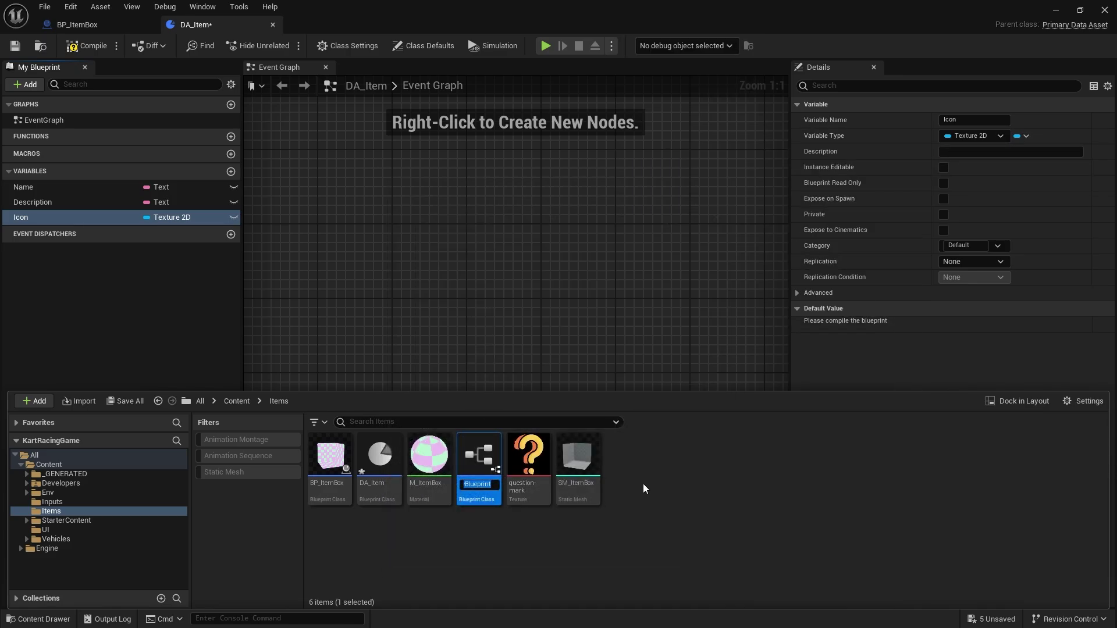
text(BP_Item)
key(Return)
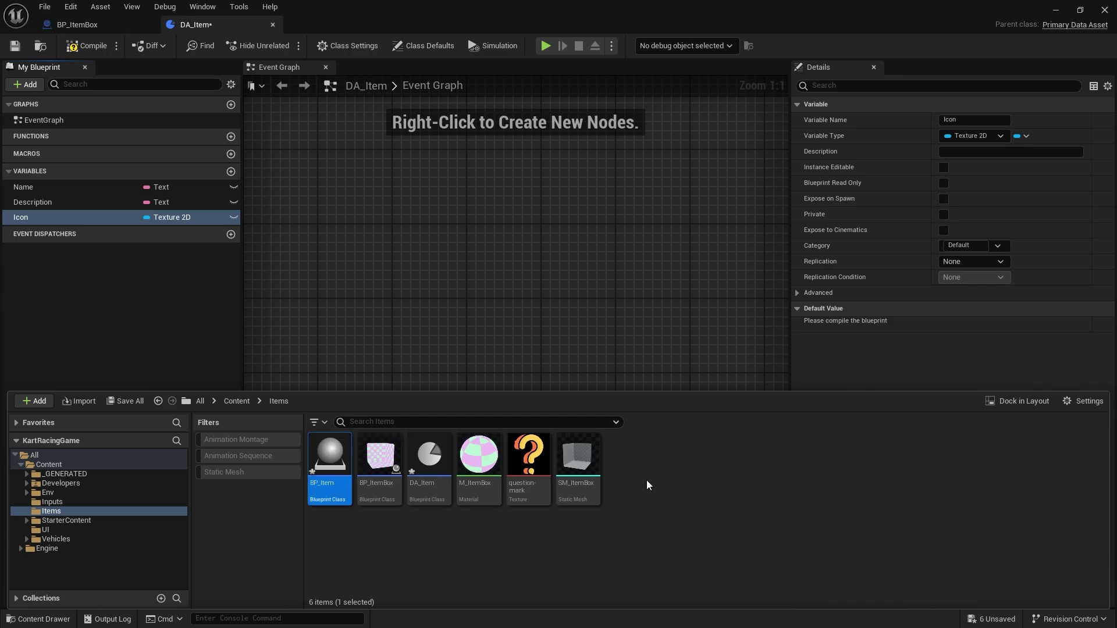
- Add a variable called Class to DA_Item and set its type to a BP Item class reference
click(99, 281)
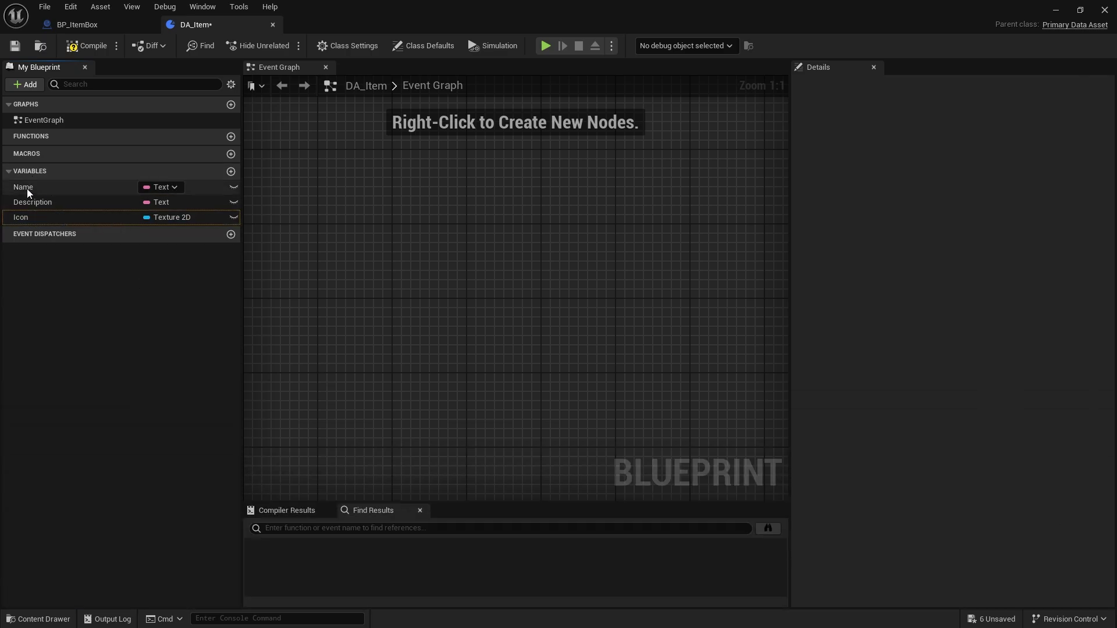
click(229, 173)
text(Class)
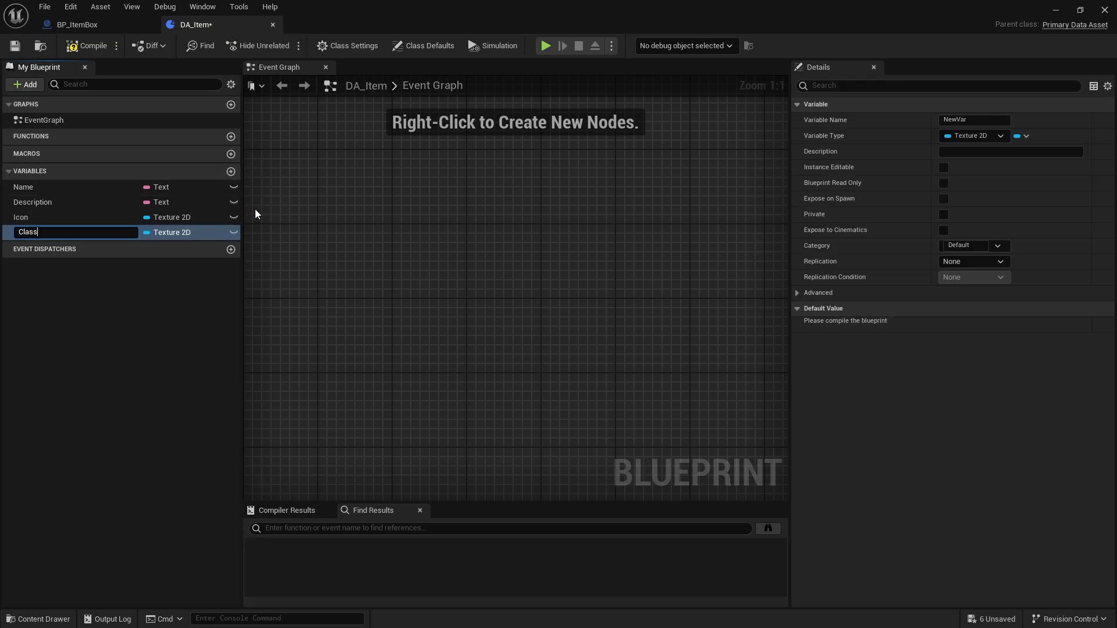
key(Return)
click(182, 234)
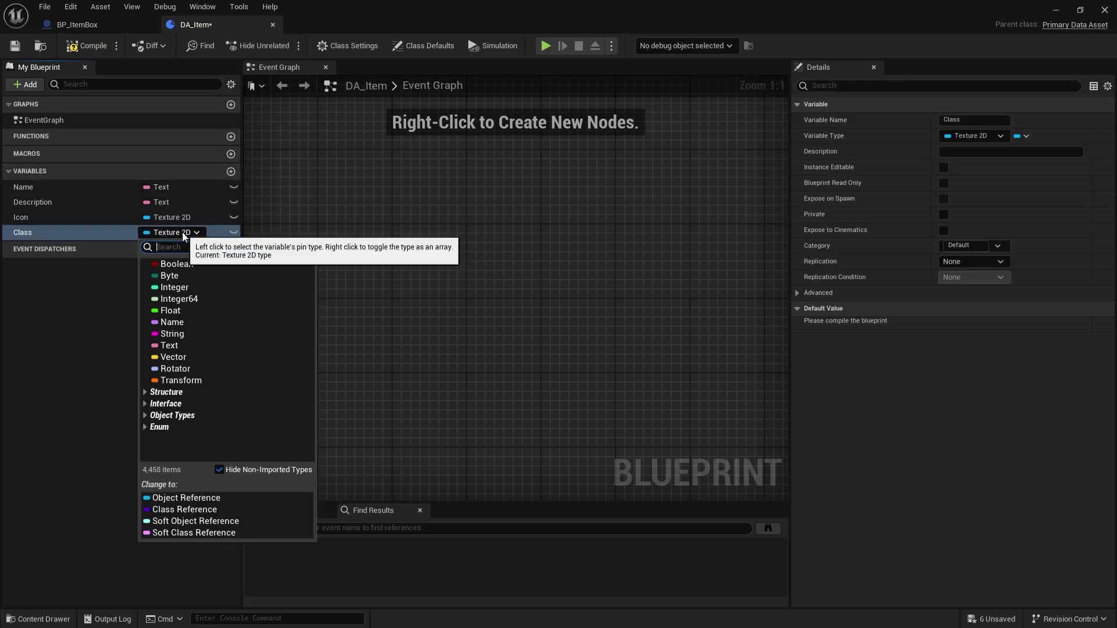
text(bpit)
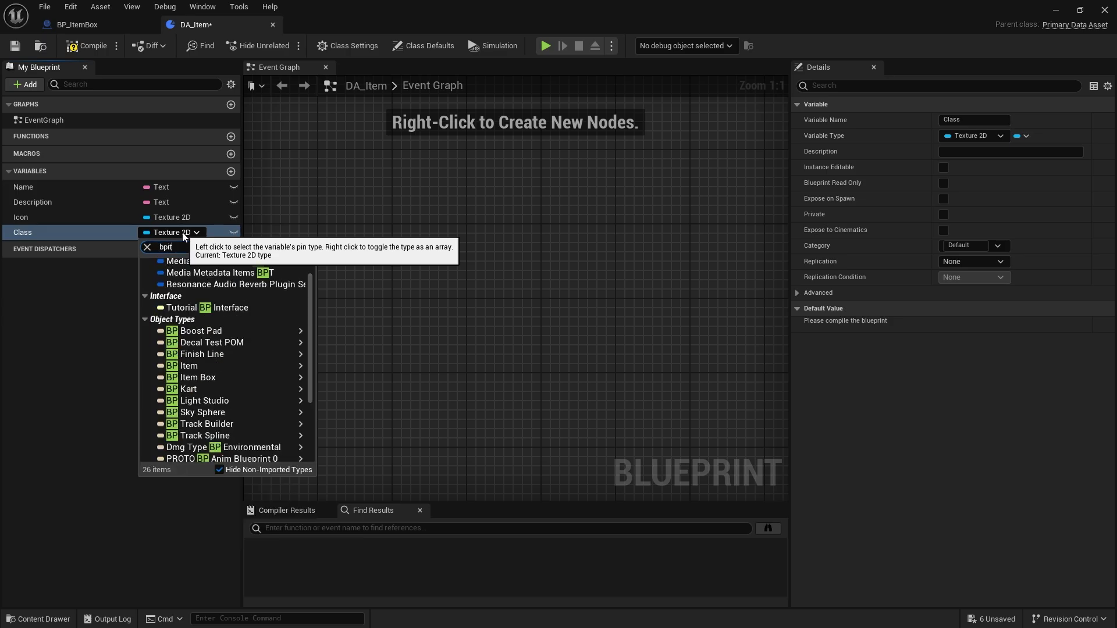
text(em)
mouse_move(180, 276)
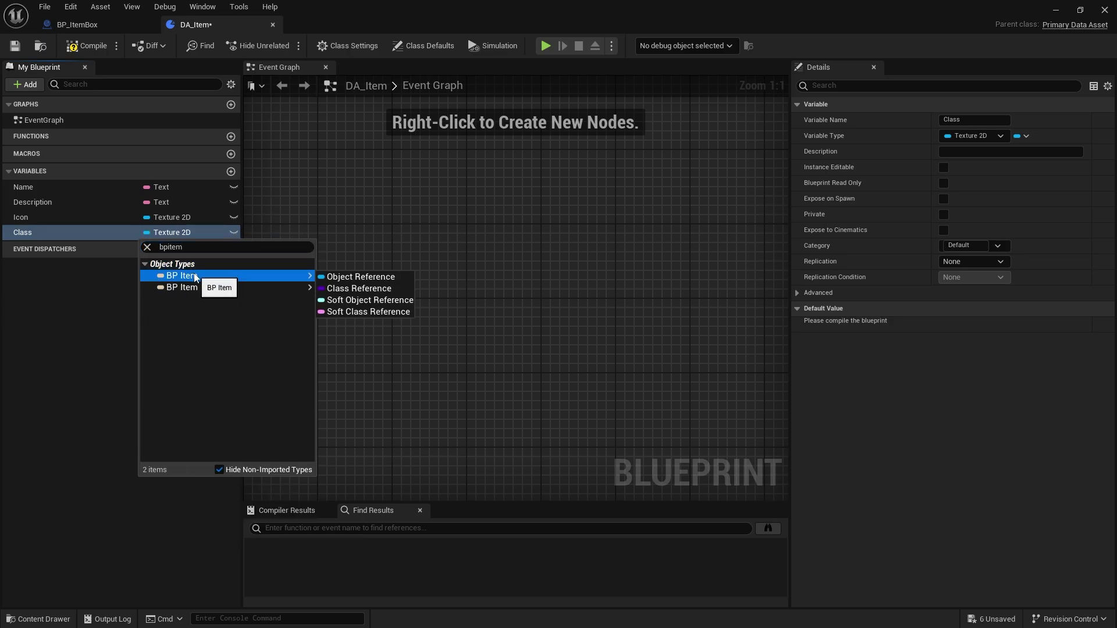
click(349, 289)
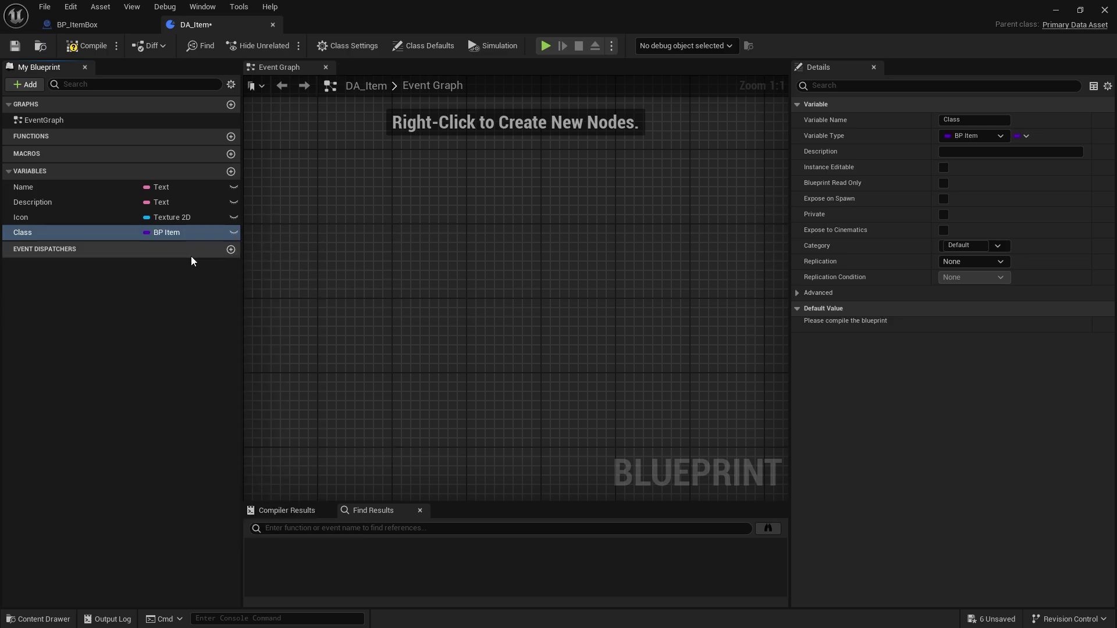
- Compile and save the DA_Item blueprint and close its editor
click(78, 51)
click(19, 47)
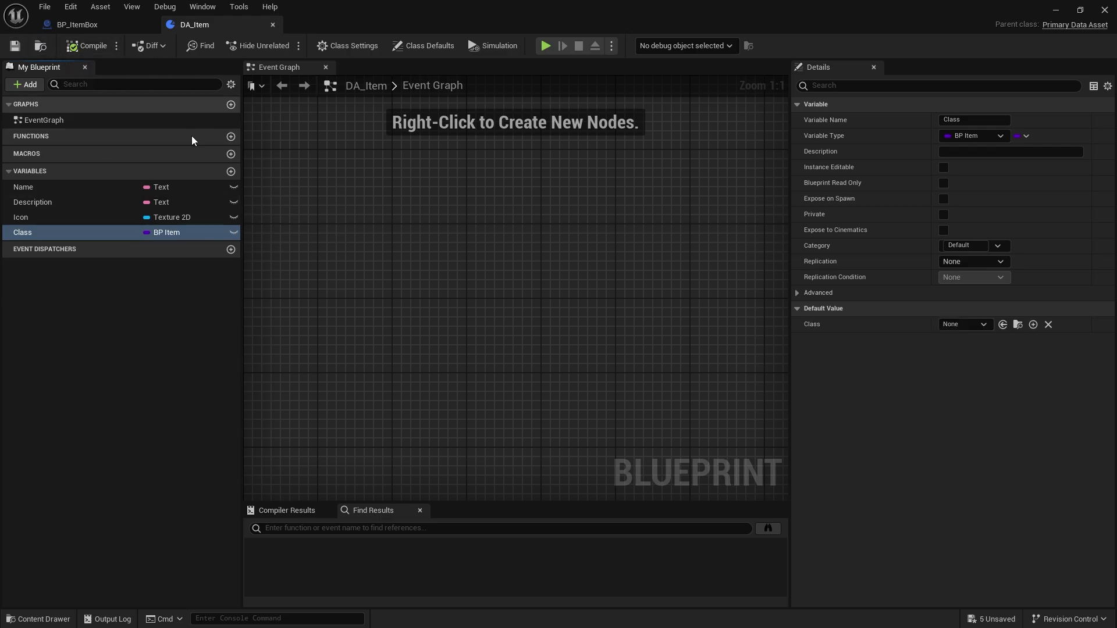
click(272, 24)
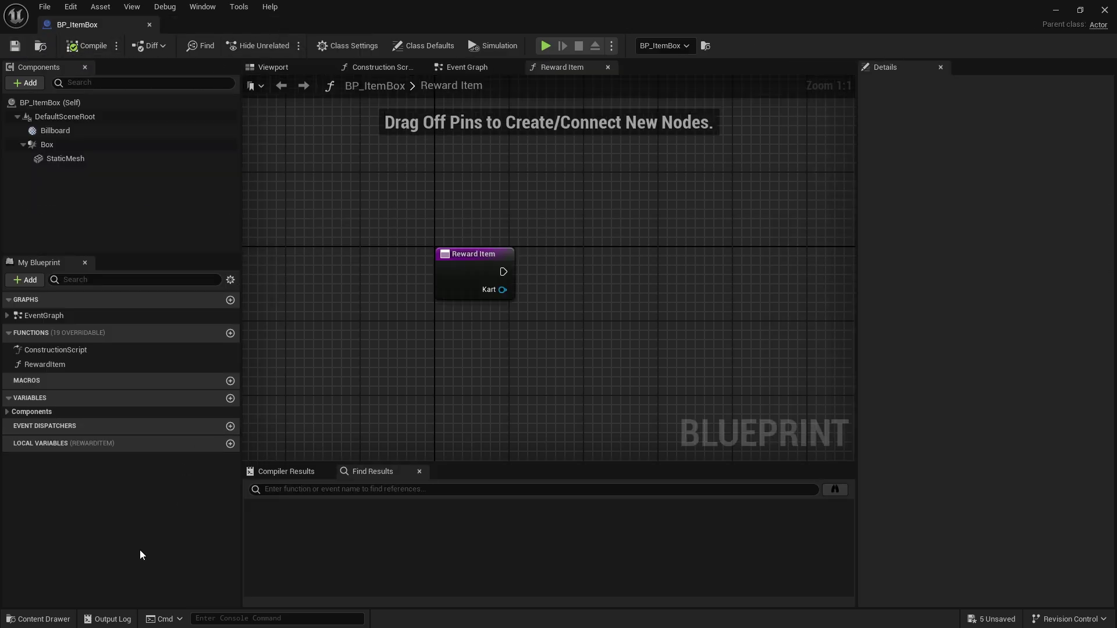
- Create a data asset based on the DA_Item class in the Items folder and name it Item_Boost
click(37, 618)
right_click(672, 507)
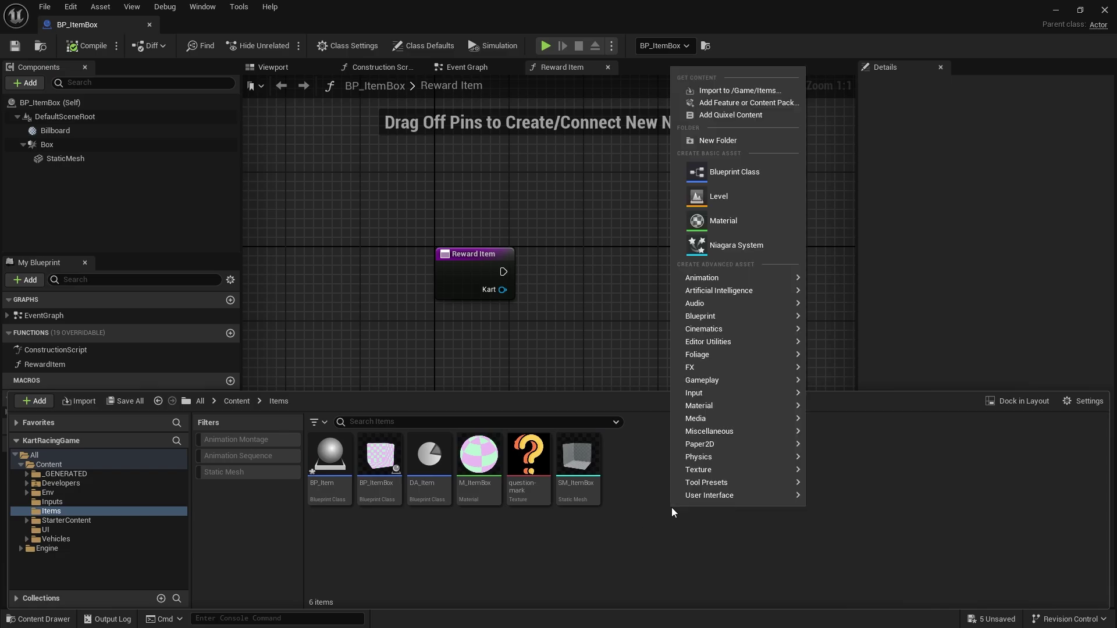
mouse_move(713, 431)
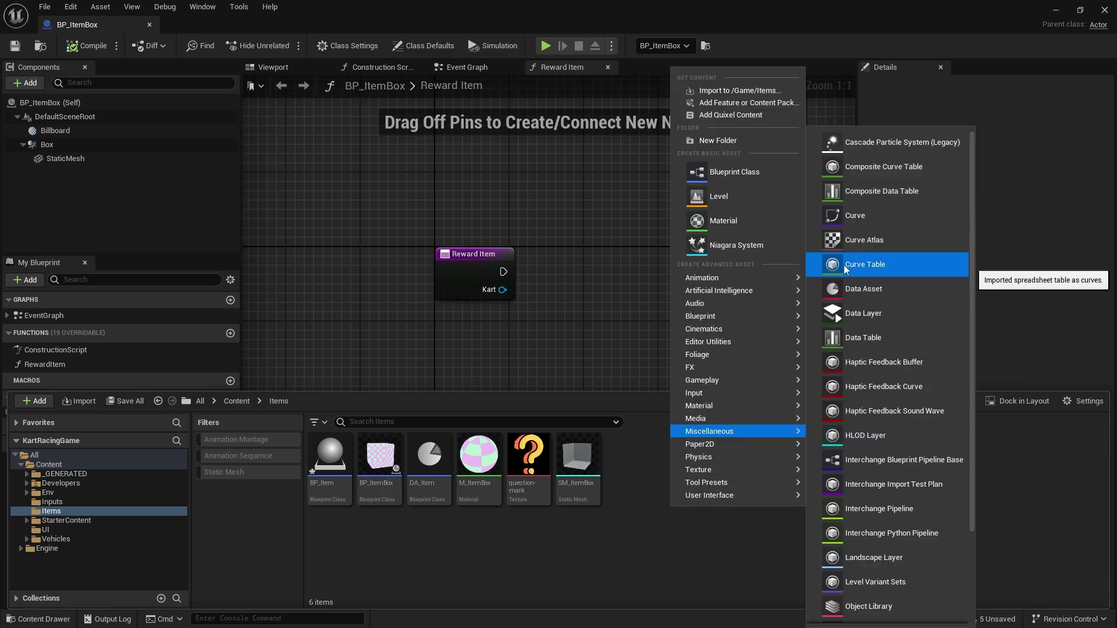
click(861, 290)
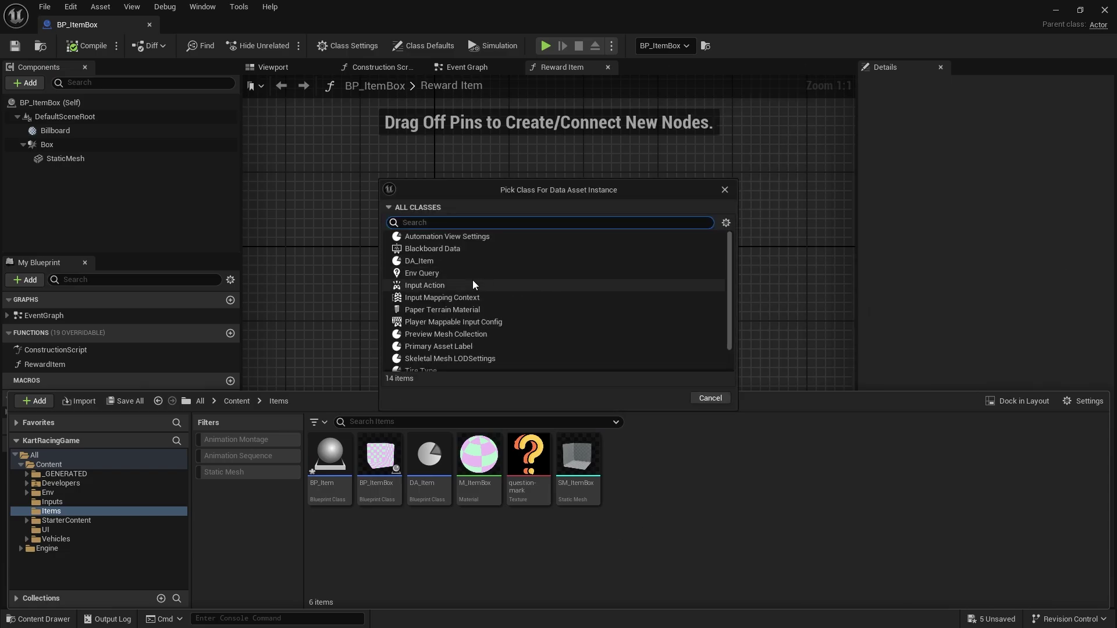
click(445, 262)
click(669, 394)
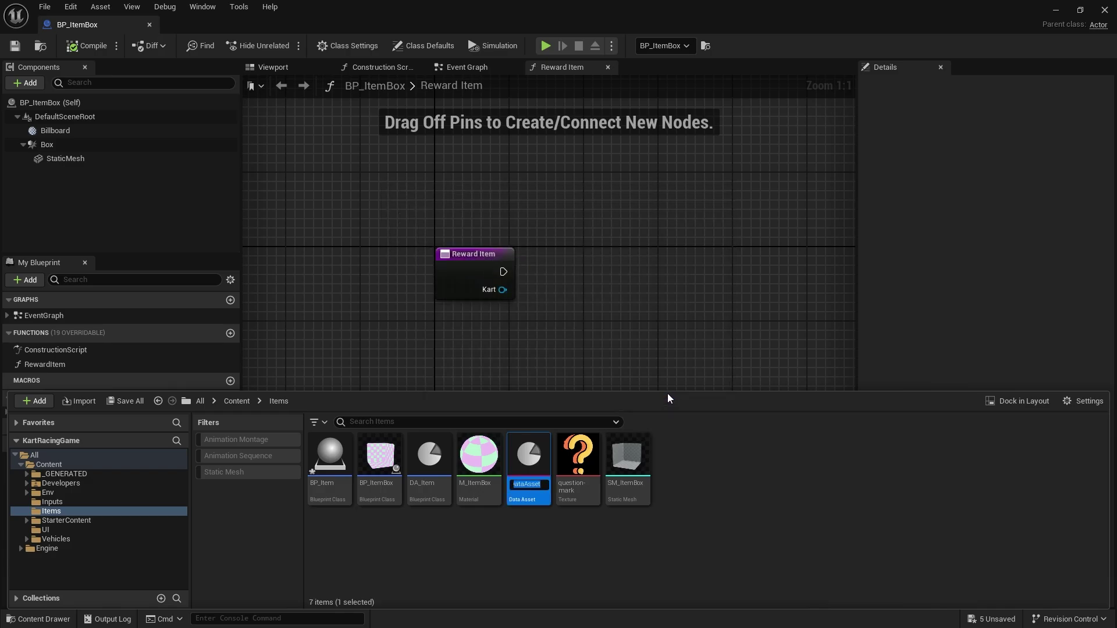
text(Item_)
text(Boost)
key(Return)
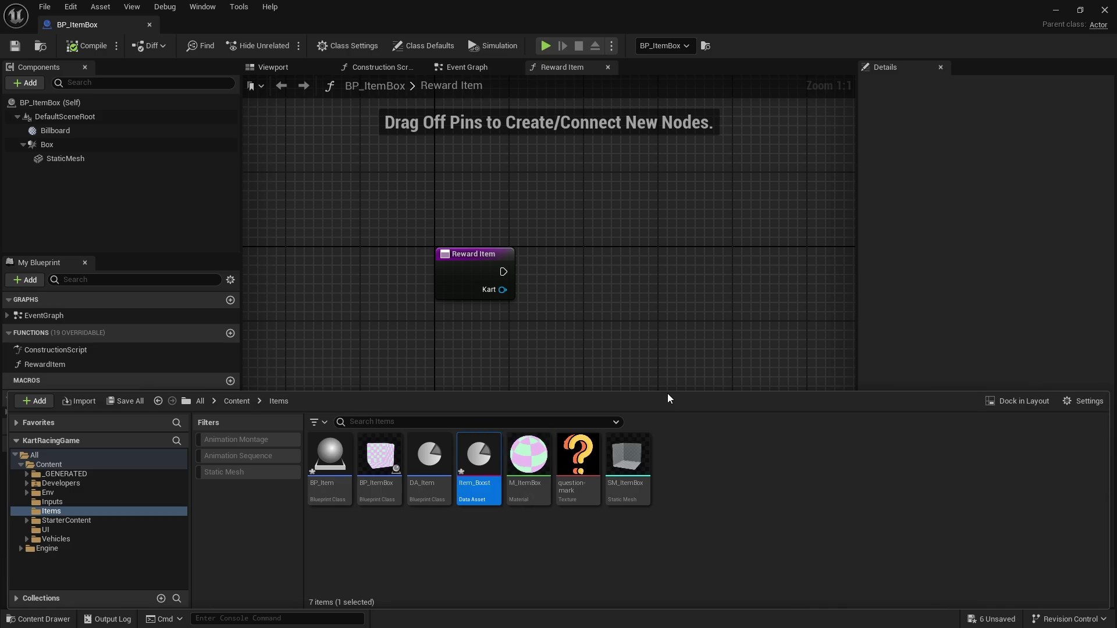
- Duplicate the Item_Boost data asset and name the copy Item_Missile
right_click(478, 456)
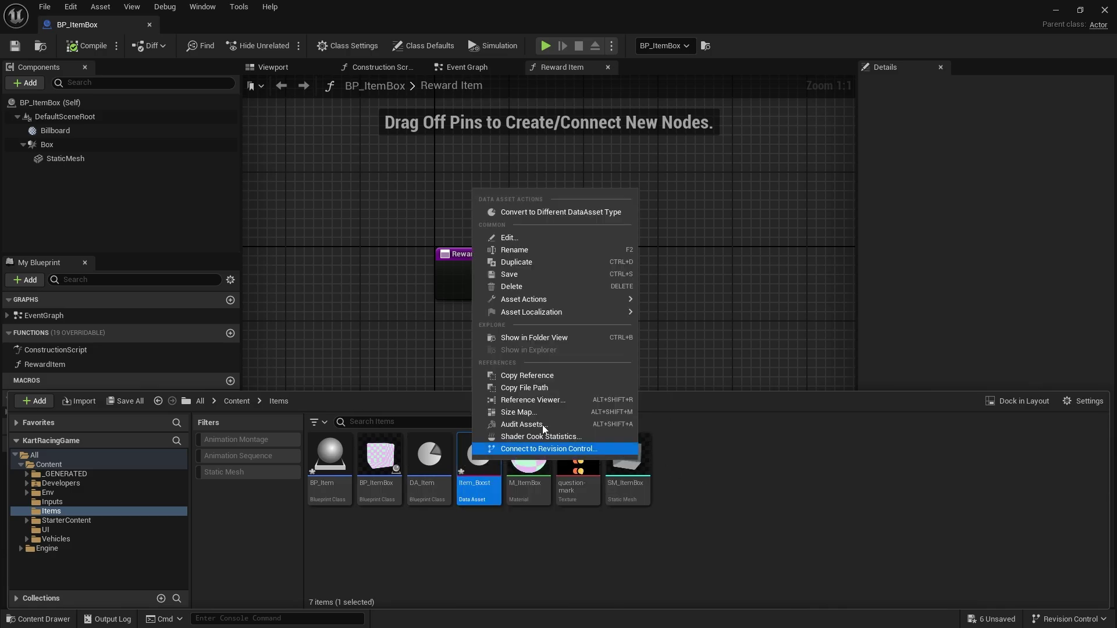
click(532, 262)
key(BackSpace)
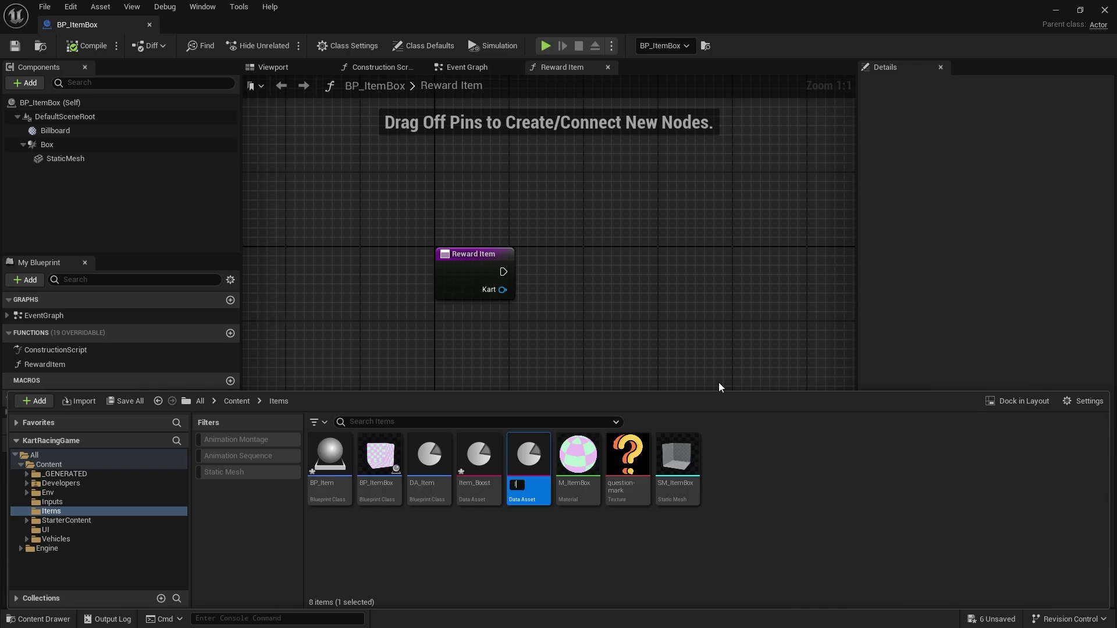
text(Item_)
text(Missile)
key(Return)
- Duplicate the Item_Missile data asset and name the copy Item_Oil
right_click(525, 463)
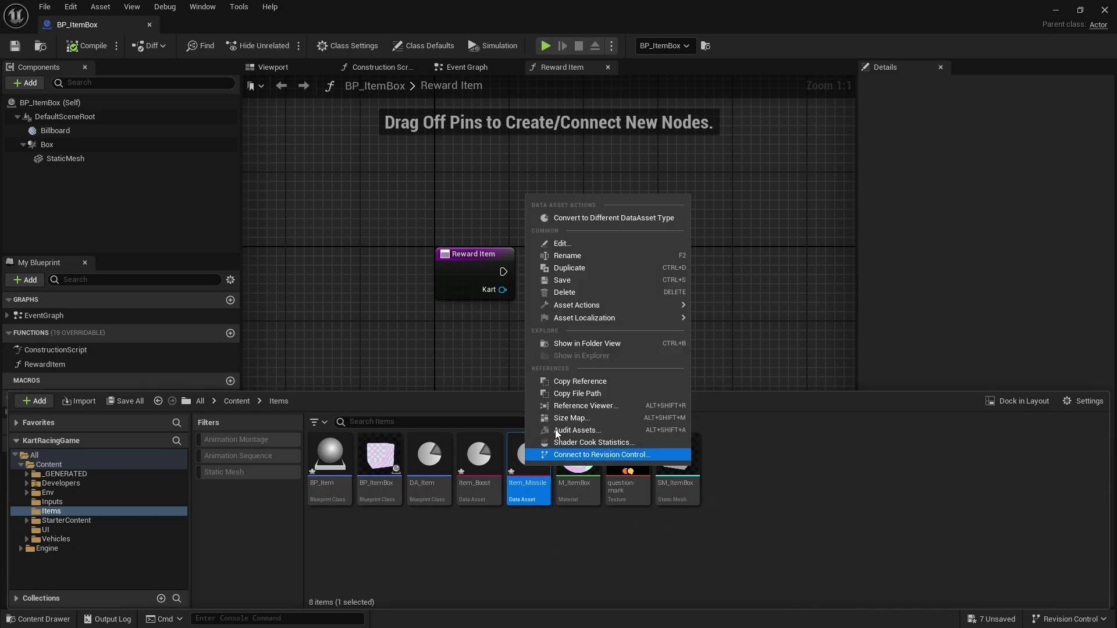
click(577, 268)
text(Item)
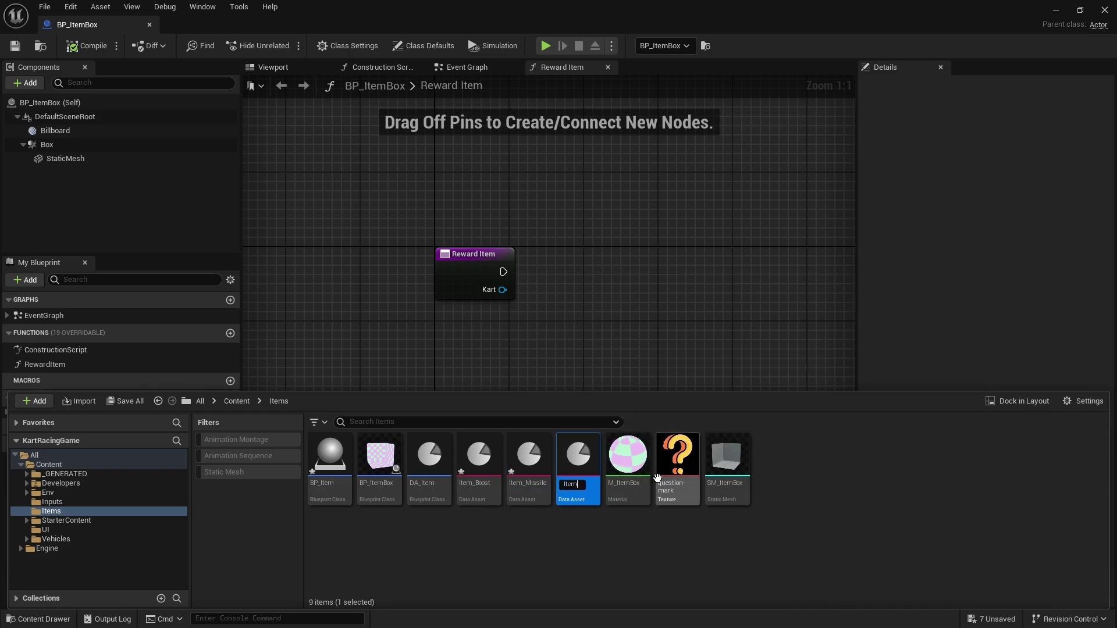
text(_Oil)
key(Return)
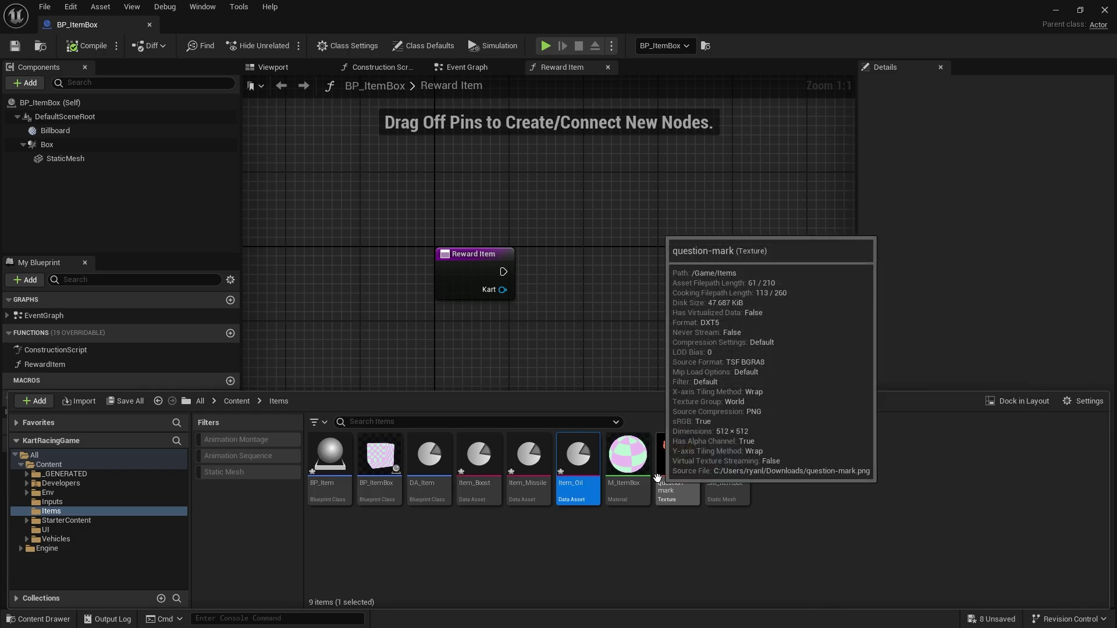
click(725, 542)
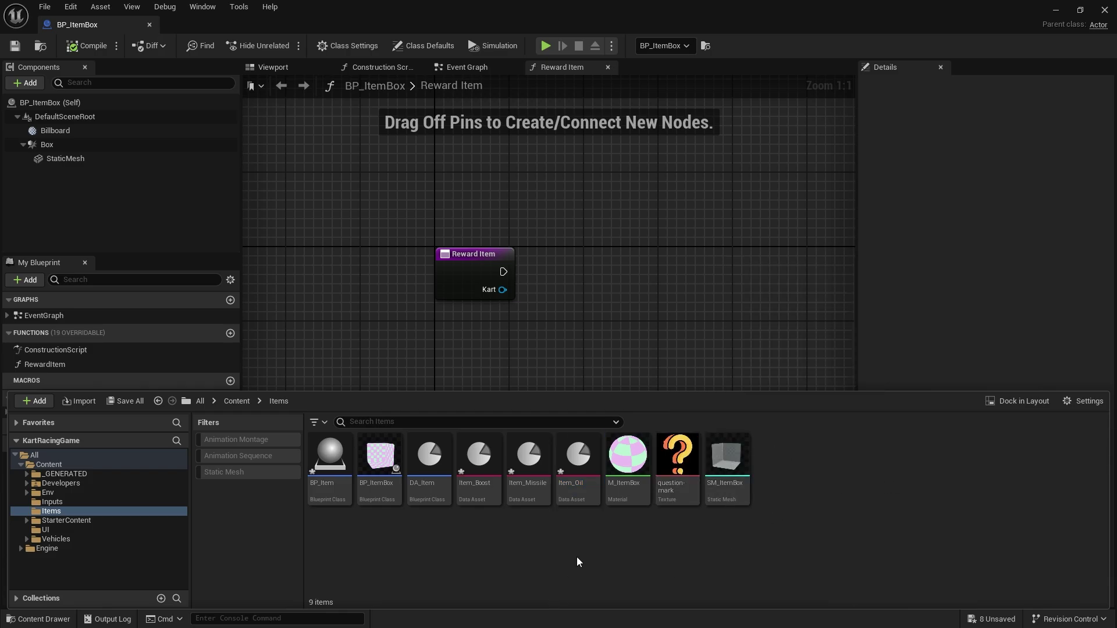
- Duplicate the Item_Oil data asset and name the copy Item_Stun
right_click(590, 470)
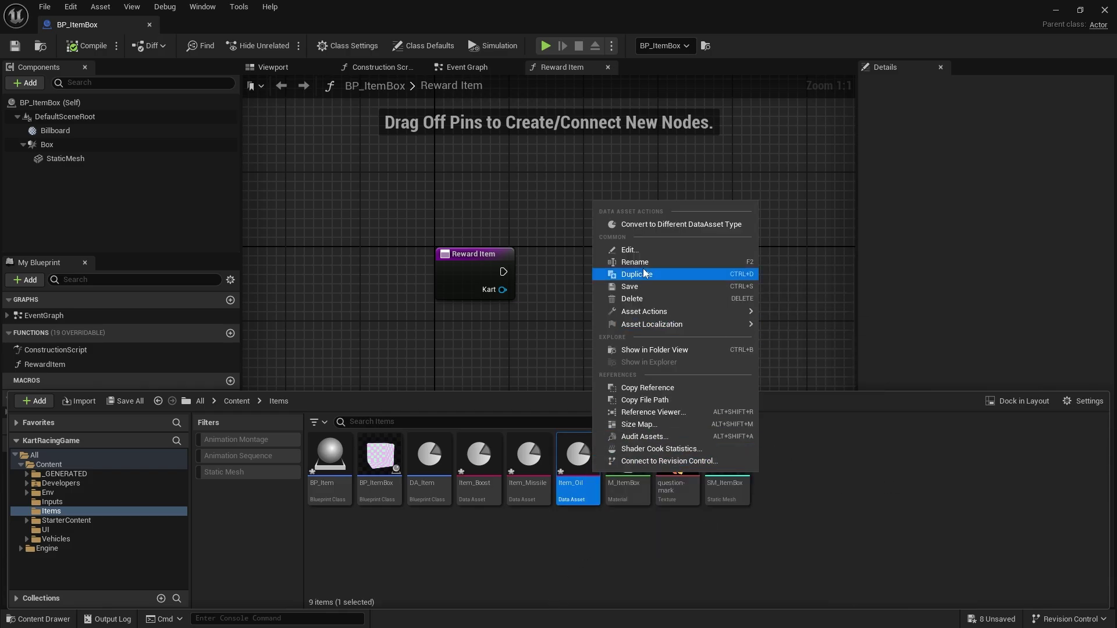
click(644, 276)
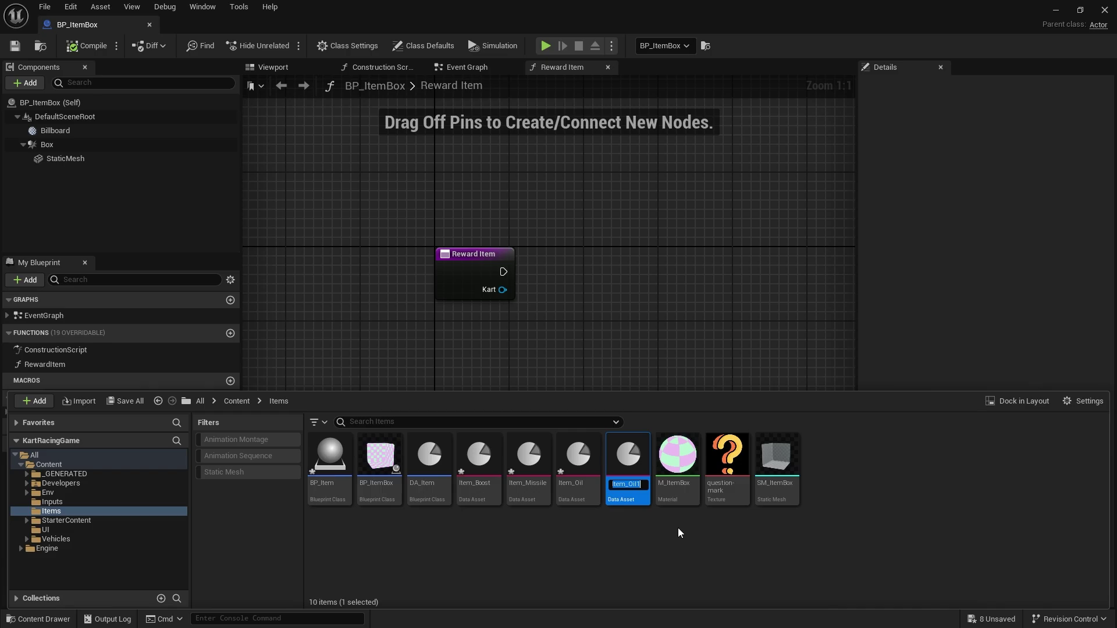
key(BackSpace)
key(BackSpace)
key(BackSpace)
key(BackSpace)
text(Stun)
key(Return)
click(670, 527)
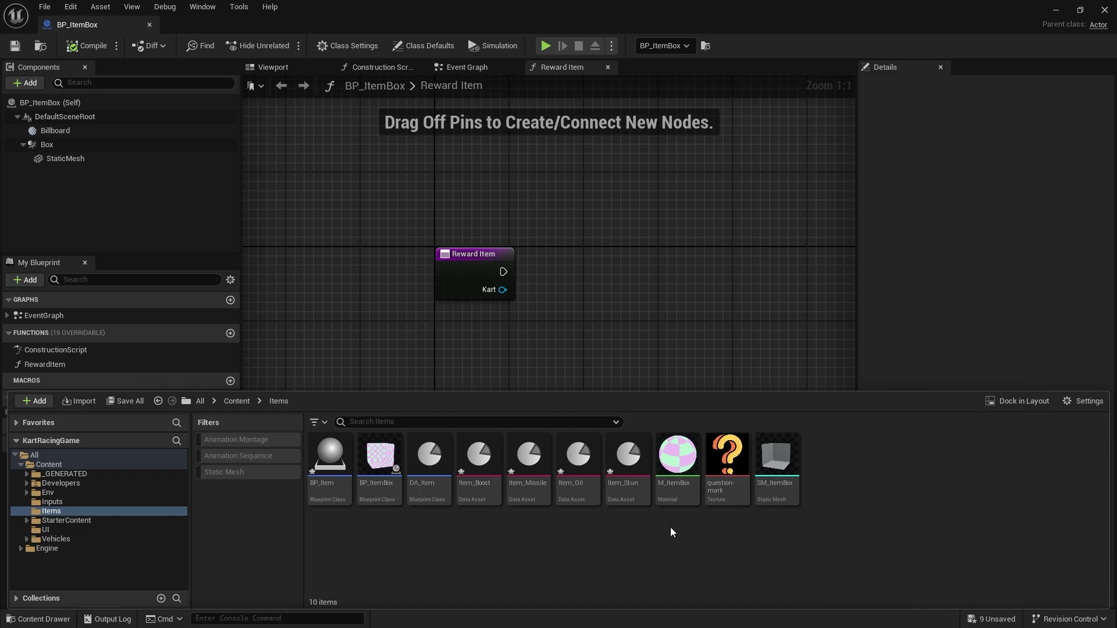
- Open the Item_Boost data asset and set its Name to Boost
mouse_move(634, 495)
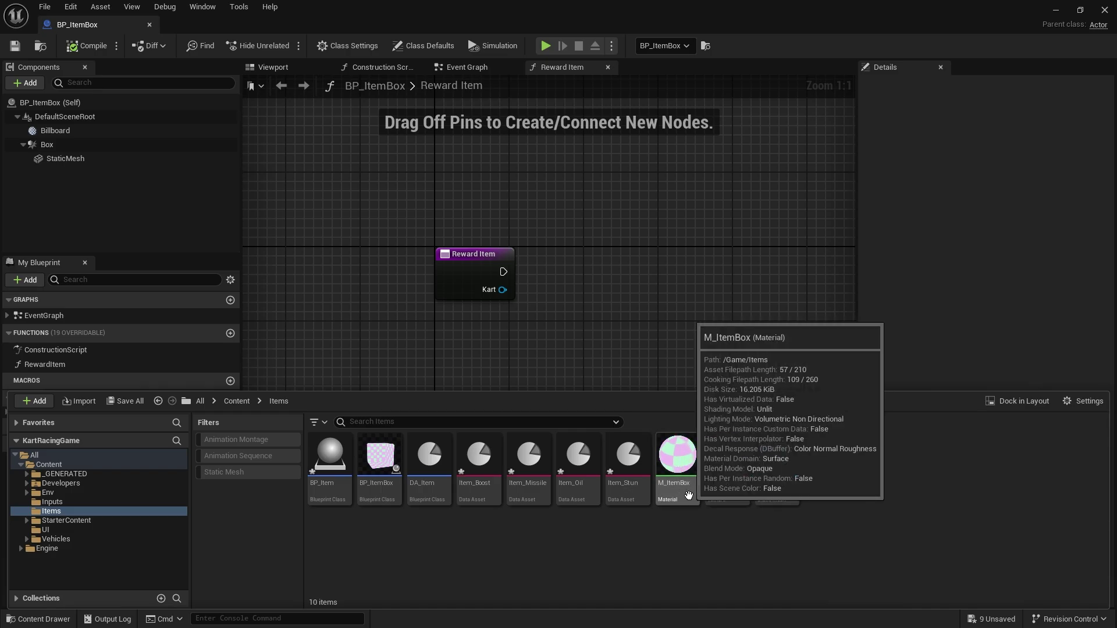
mouse_move(705, 494)
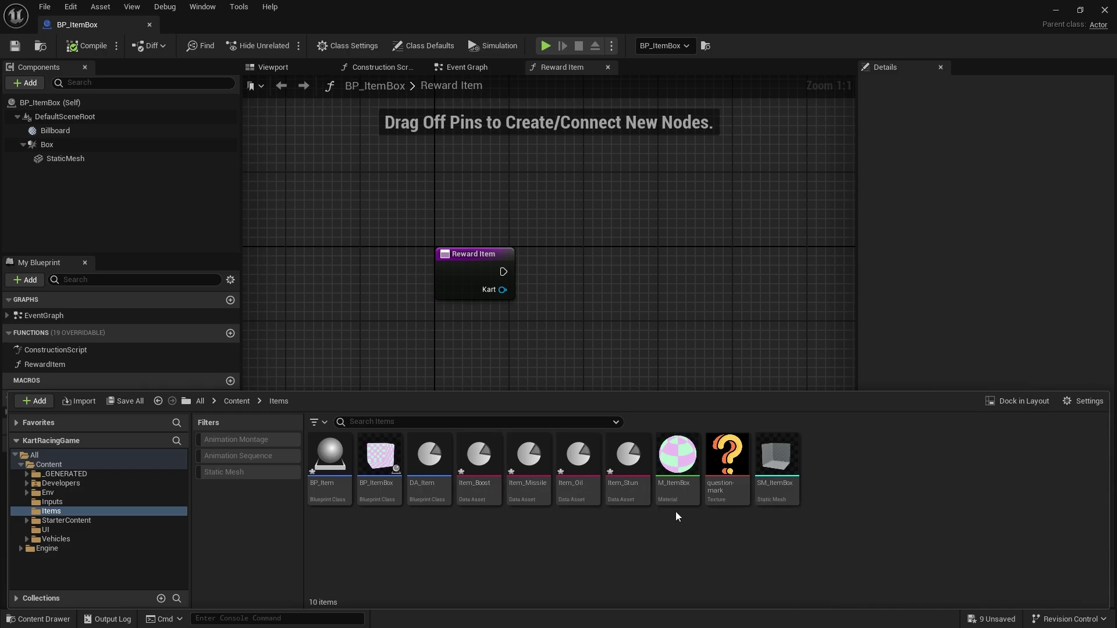
double_click(478, 459)
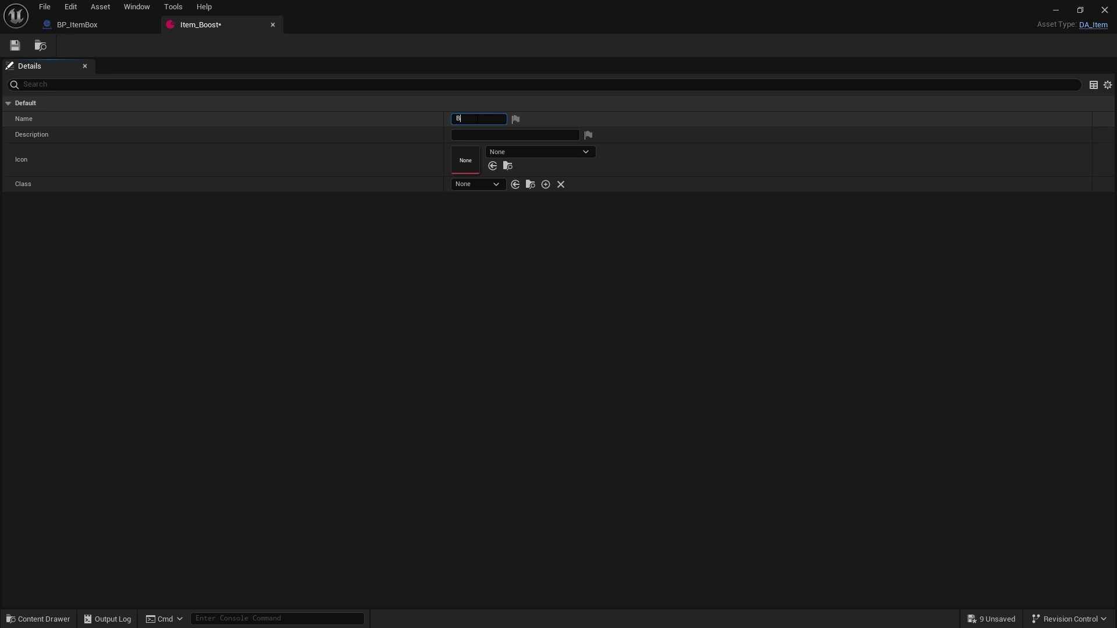
text(Boost)
key(Return)
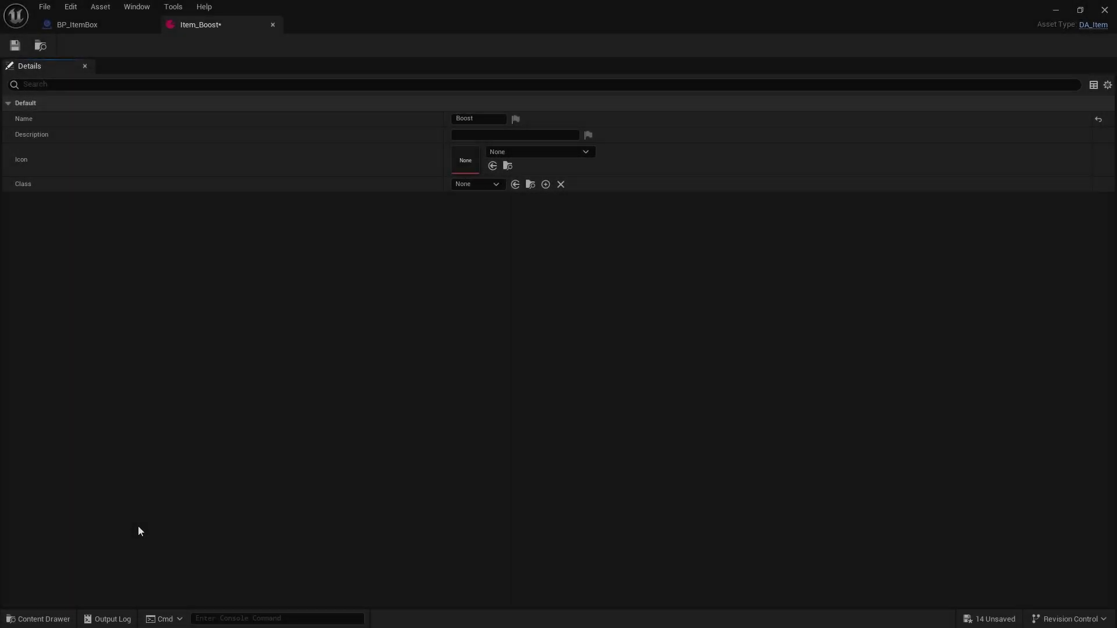
- Open the textures Tex_skill_31, Tex_skill_45, Tex_skill_52 and Tex_skill_77 from the Icons folder to examine their images
click(44, 618)
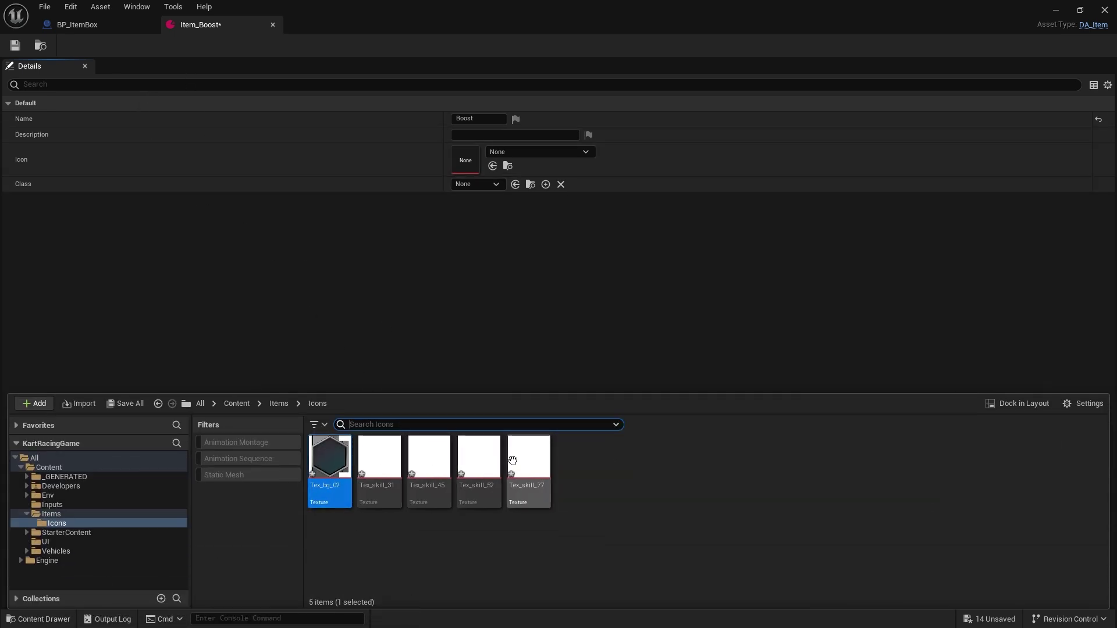
click(536, 472)
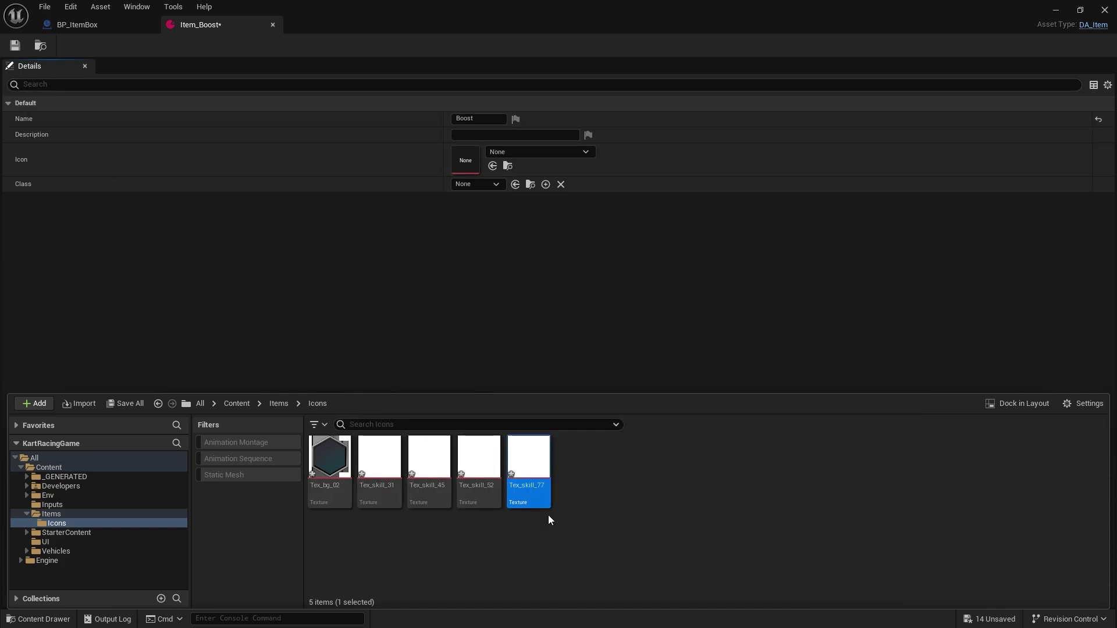
double_click(366, 462)
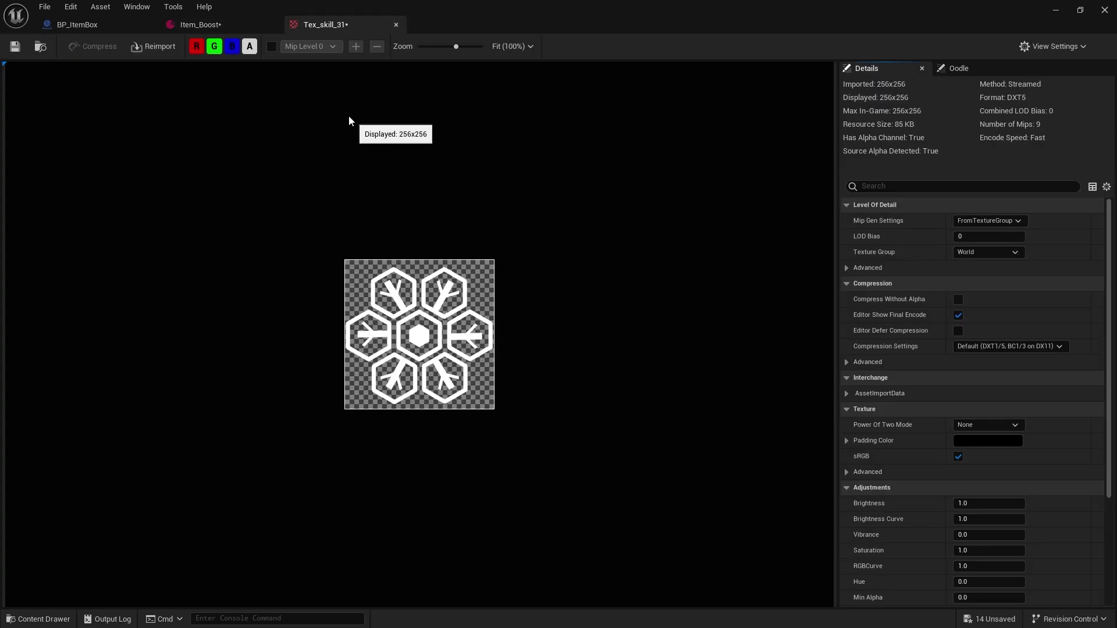
click(61, 620)
double_click(420, 462)
click(39, 619)
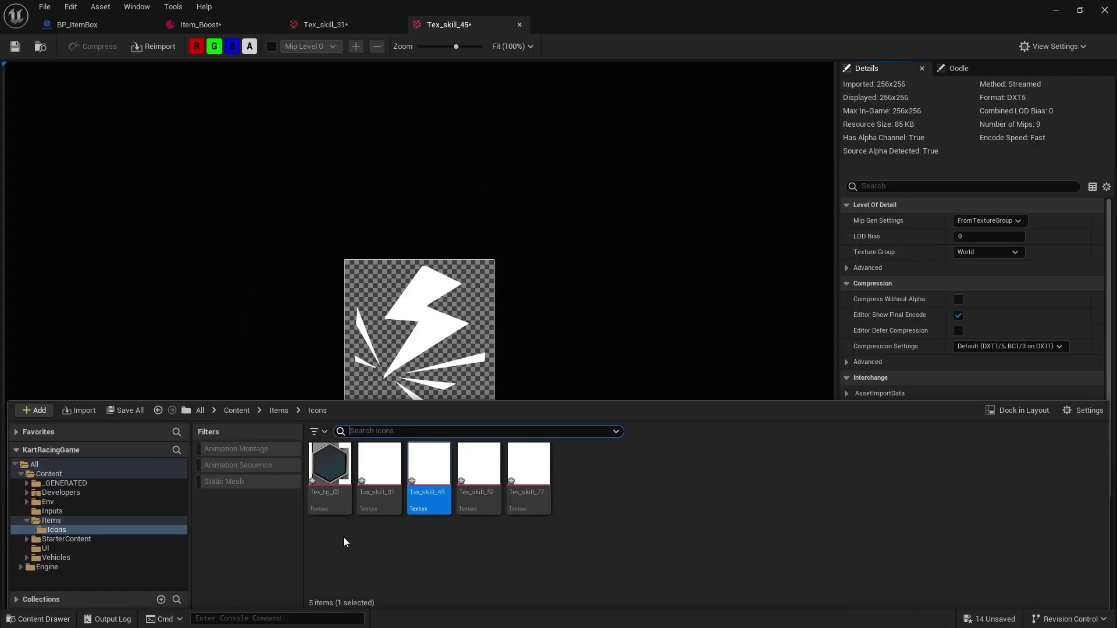
double_click(474, 462)
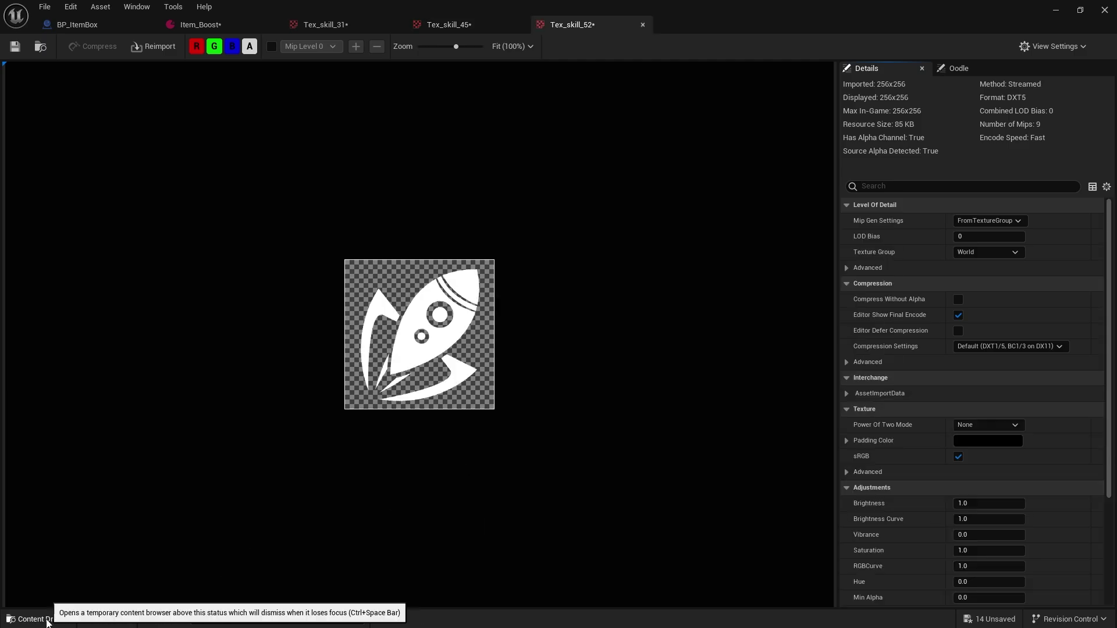
click(44, 619)
double_click(528, 462)
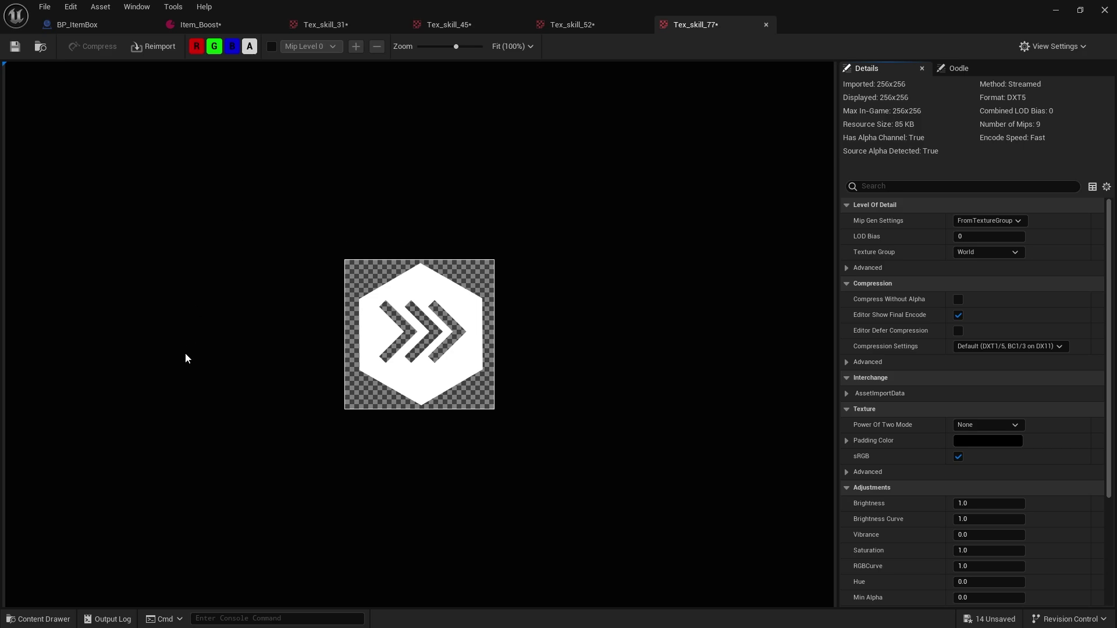
- Assign the Tex_skill_77 texture as the Icon of the Item_Boost data asset
click(39, 619)
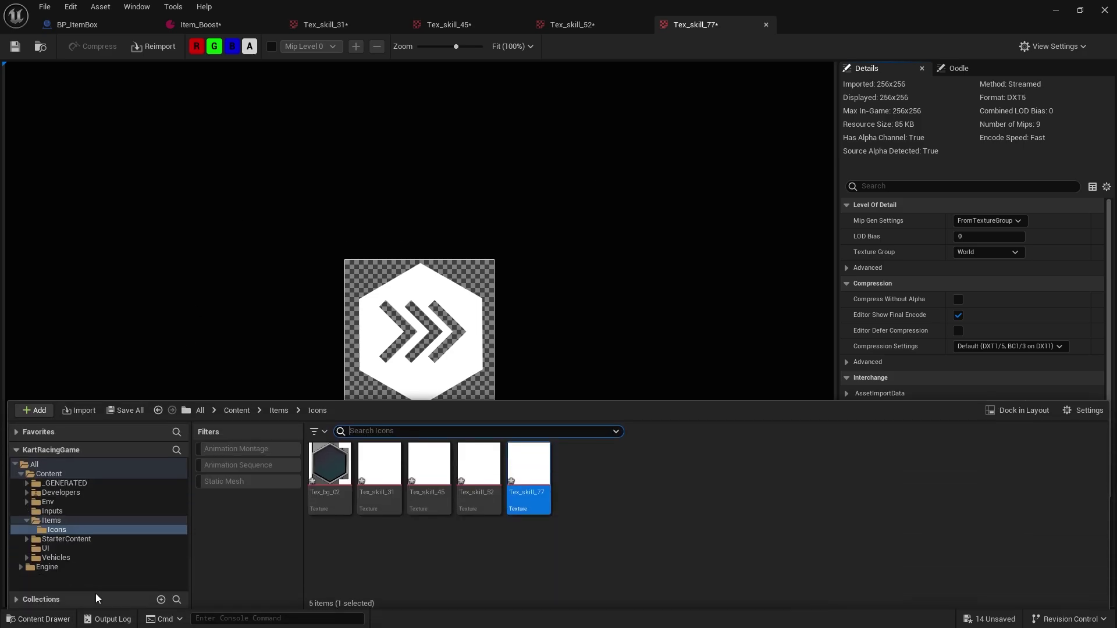
click(224, 23)
drag(464, 179, 468, 165)
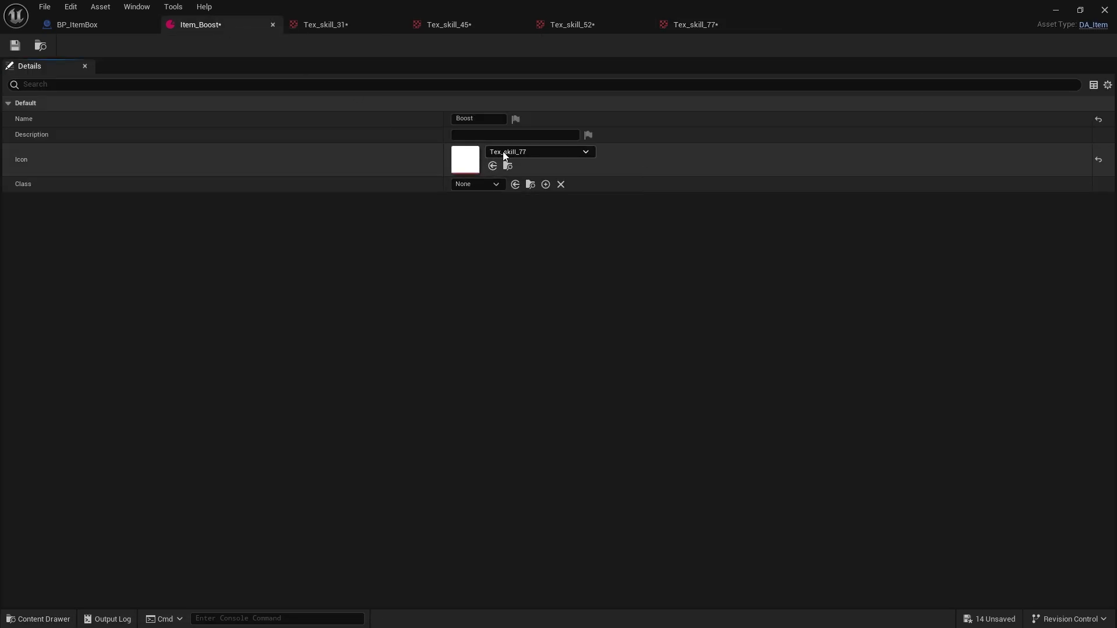
- Create a child Blueprint class of BP_Item in the Items folder and name it BP_Item_Boost
click(72, 620)
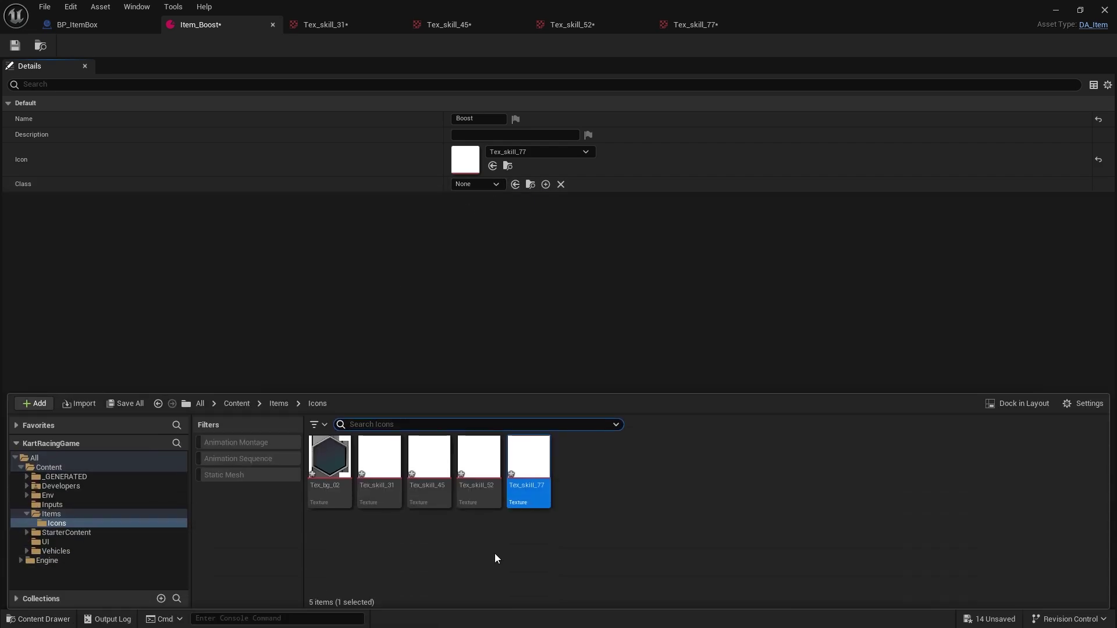
click(283, 404)
right_click(377, 460)
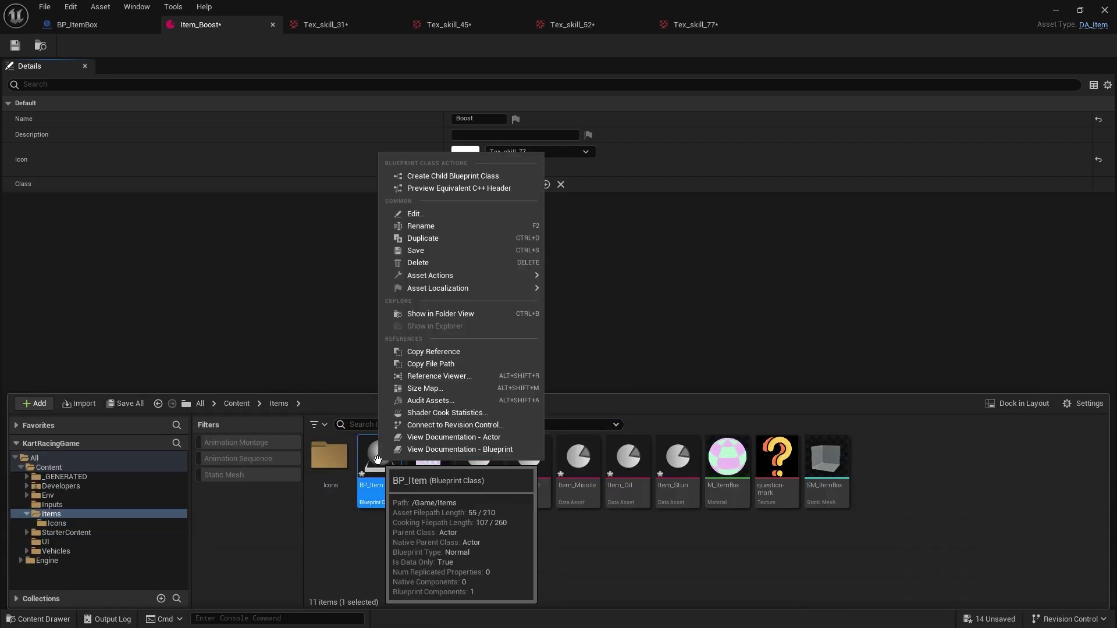
click(454, 176)
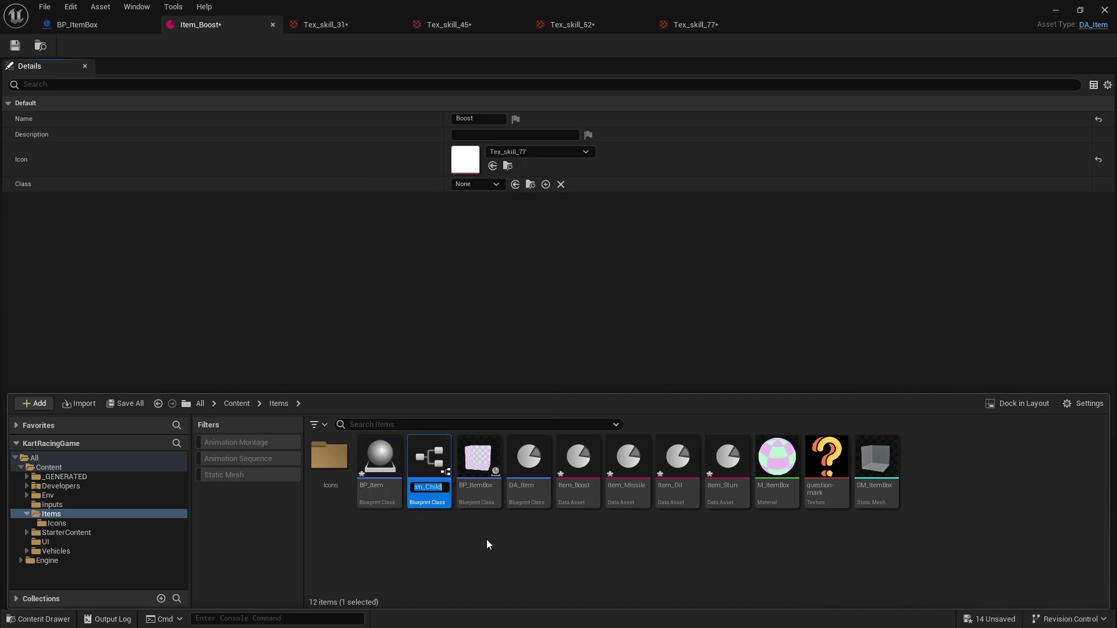
text(BP_Item_Boots)
key(BackSpace)
key(BackSpace)
text(st)
key(Return)
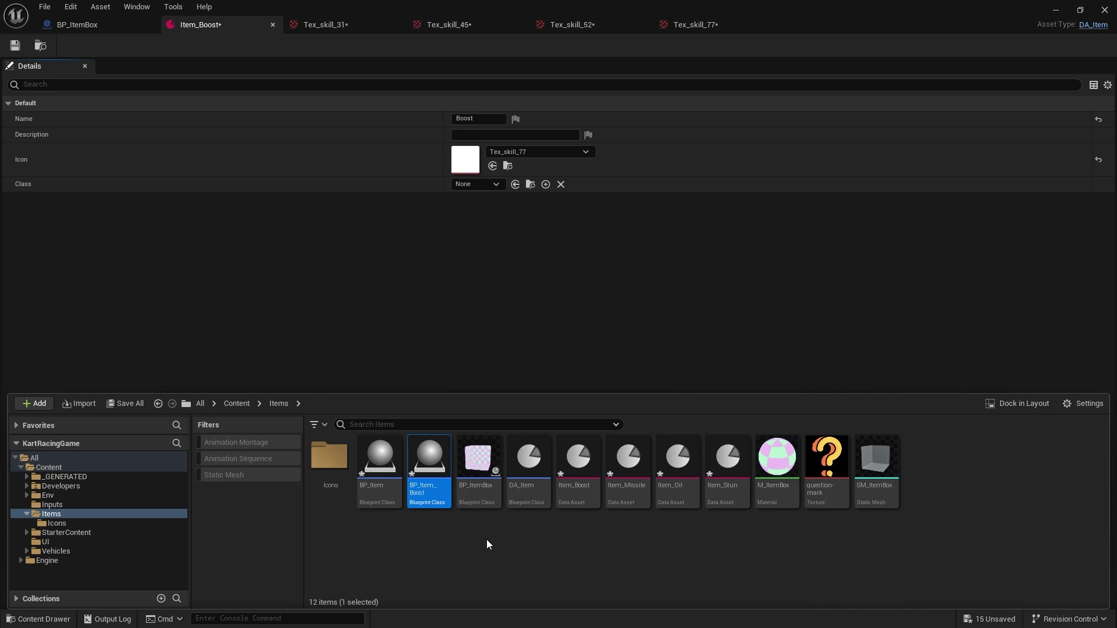
- Create another child Blueprint class of BP_Item and name it BP_Item_Missile
right_click(389, 461)
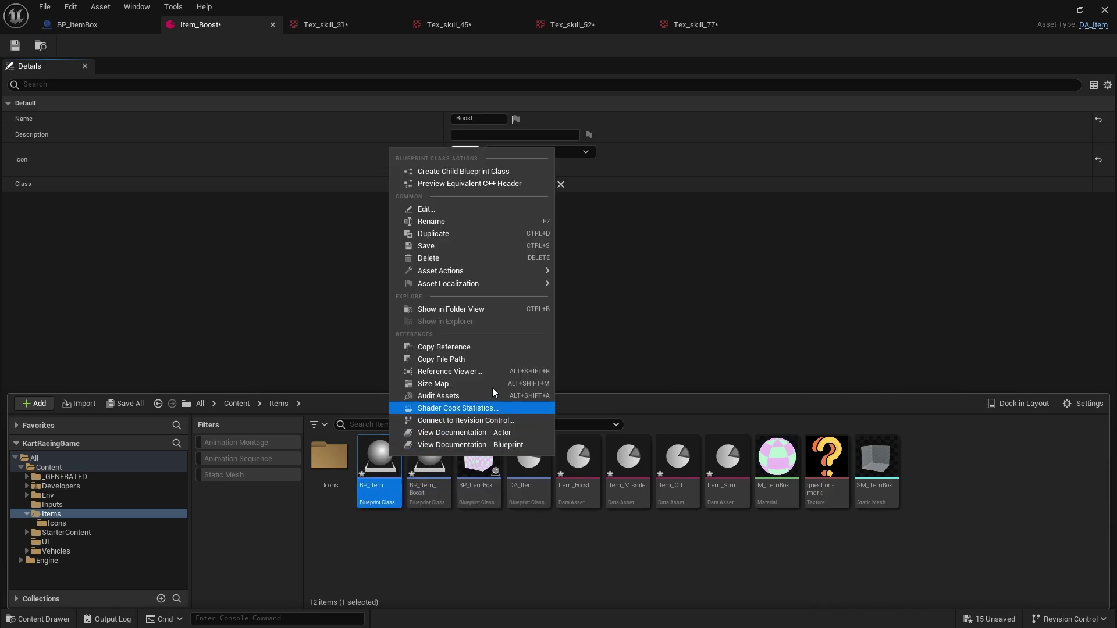
click(457, 172)
text(BP)
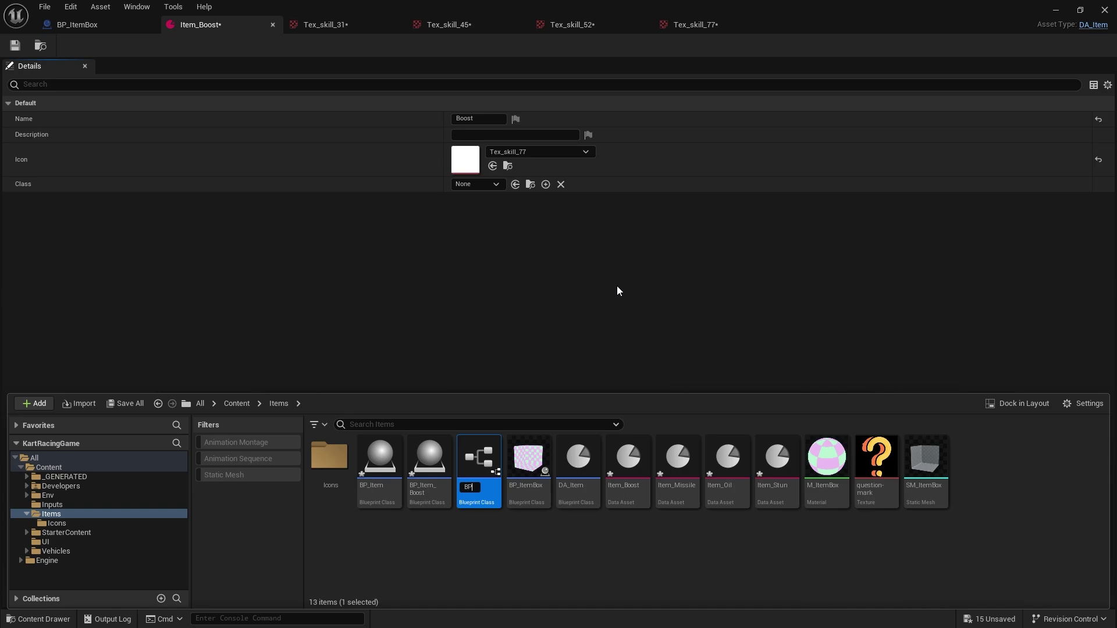
text(_Item_Missile)
key(Return)
- Create a child Blueprint class of BP_Item in the Items folder and name it BP_Item_Stun
right_click(388, 460)
click(457, 171)
text(BP_Item_Stun)
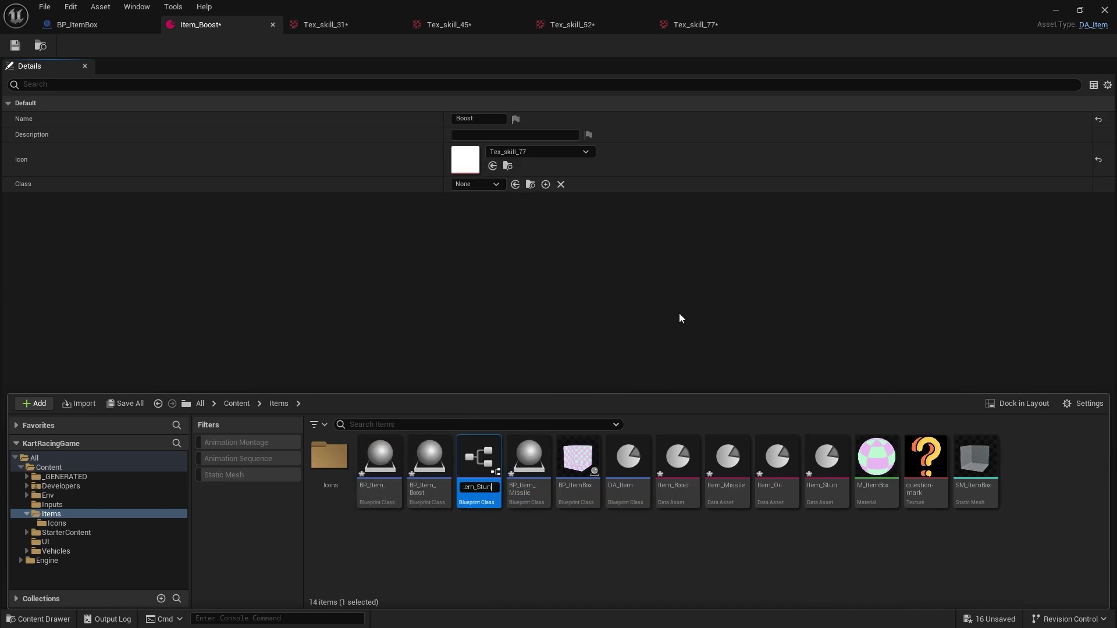
key(Return)
- Create another child Blueprint class of BP_Item and name it BP_Item_Frost
right_click(381, 460)
click(457, 172)
text(BP_)
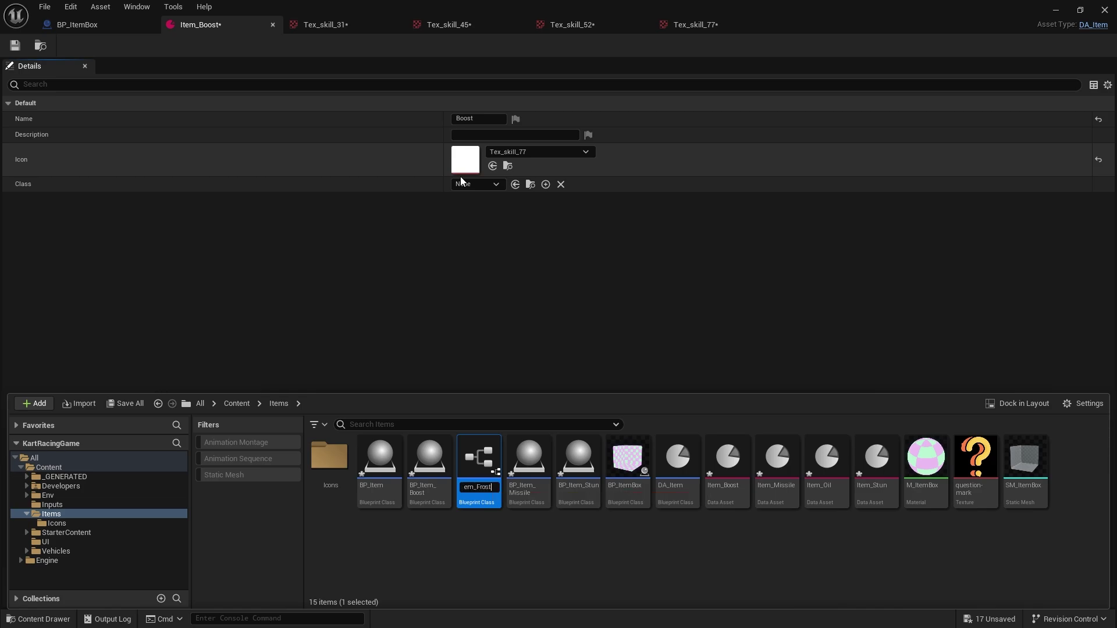
key(Return)
- Rename the Item_Oil data asset to Item_Frost
click(821, 486)
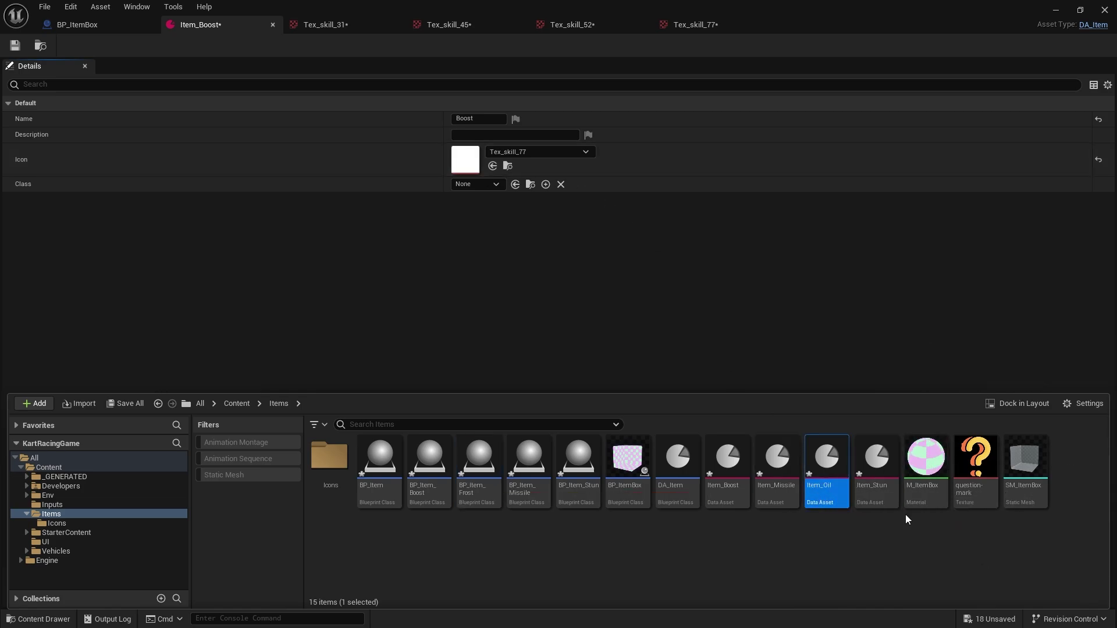
key(F2)
key(End)
key(BackSpace)
key(BackSpace)
key(BackSpace)
text(Frost)
key(Return)
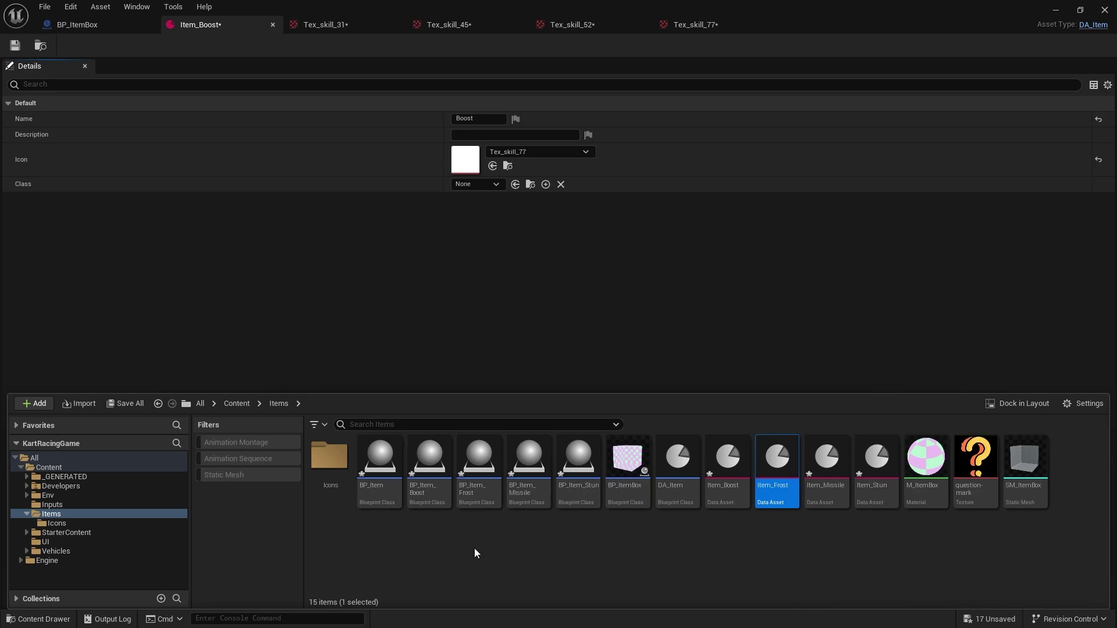
- Open the Item_Frost data asset and assign the Tex_skill_31 texture from the Icons folder as its Icon
click(474, 551)
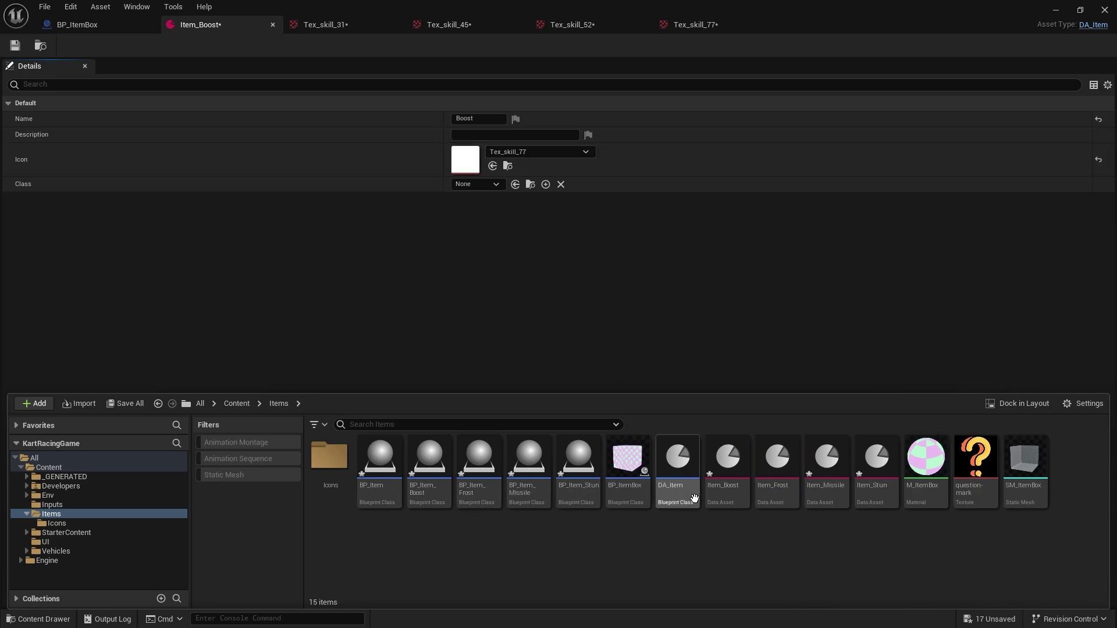
double_click(775, 458)
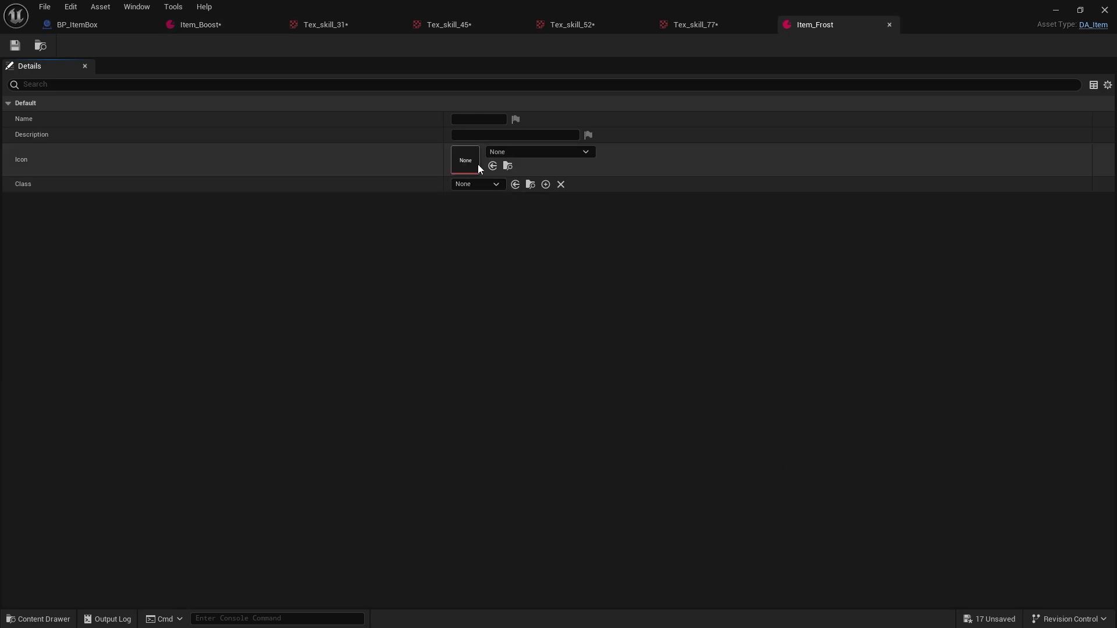
click(47, 620)
click(329, 462)
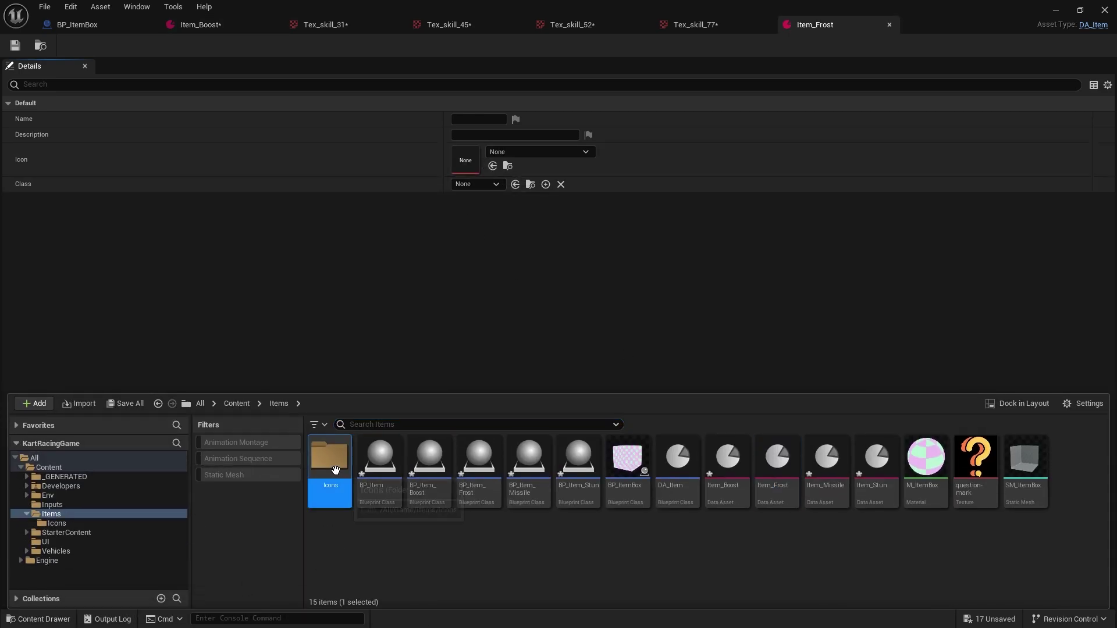
double_click(329, 462)
drag(378, 460, 466, 174)
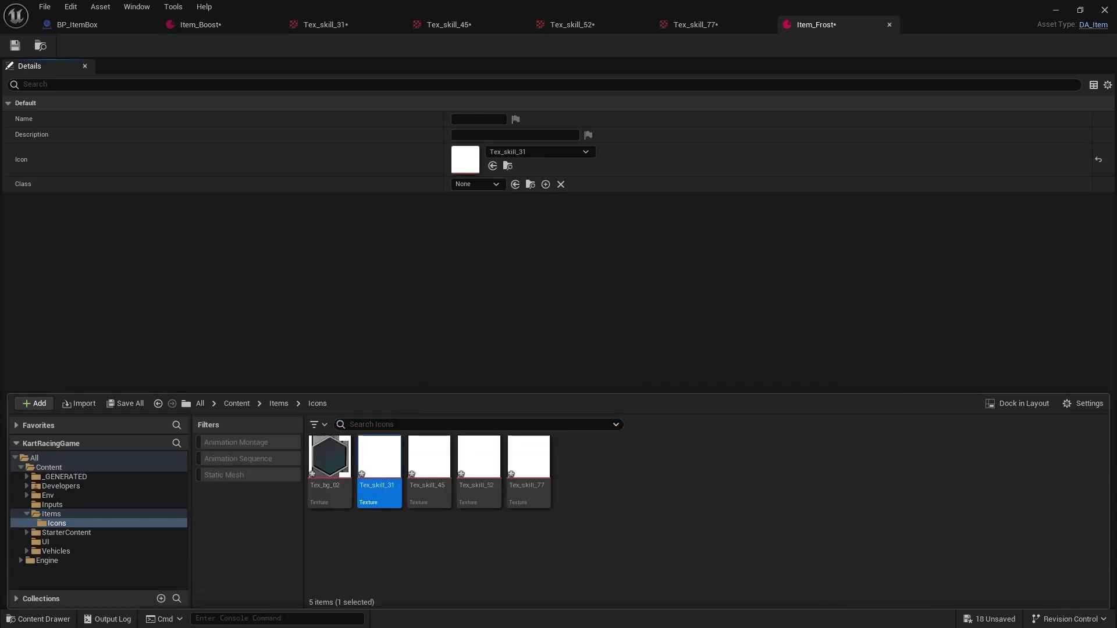
- Open the Tex_skill_31 texture to check its image, and close the Item_Boost data asset
double_click(386, 446)
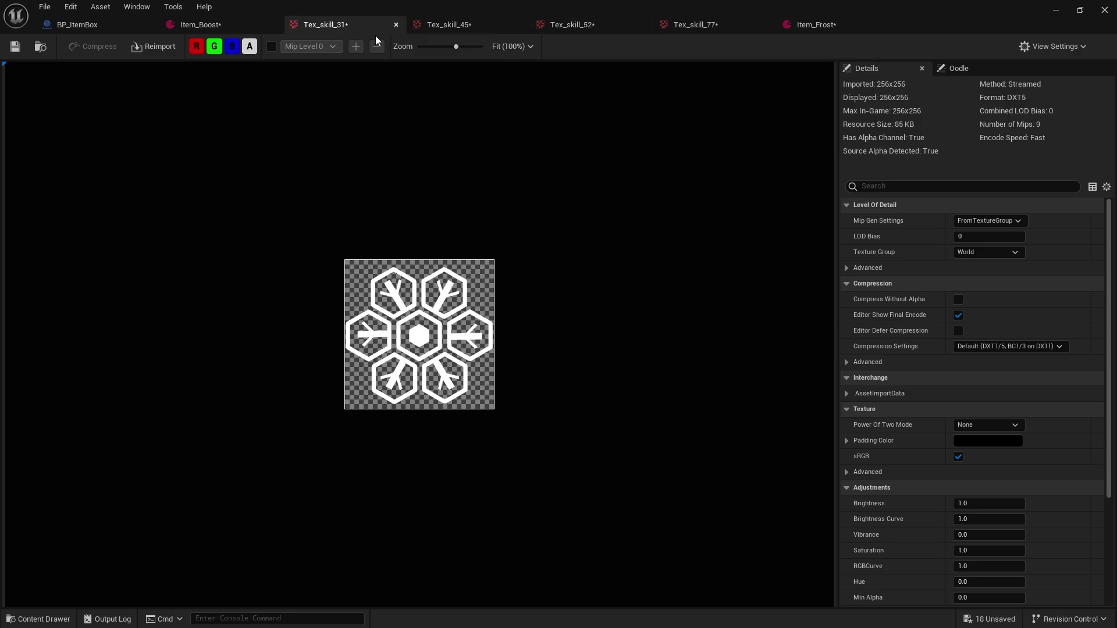
click(257, 26)
click(273, 24)
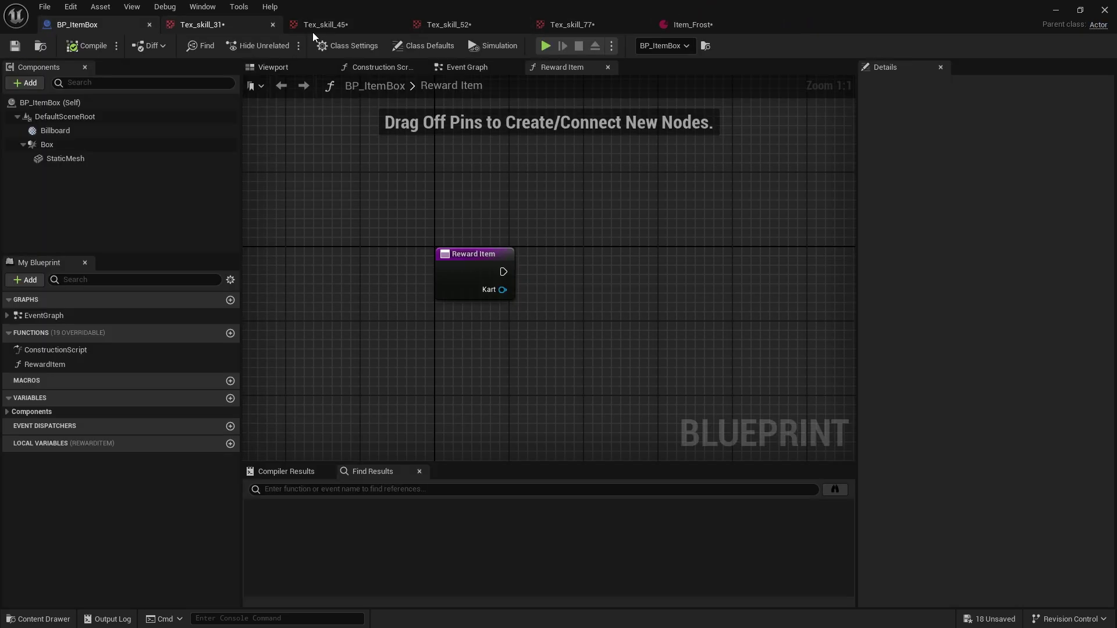
- Set Item_Frost's Name to Frost and its Class to BP_Item_Frost, then save and close the data asset
click(690, 24)
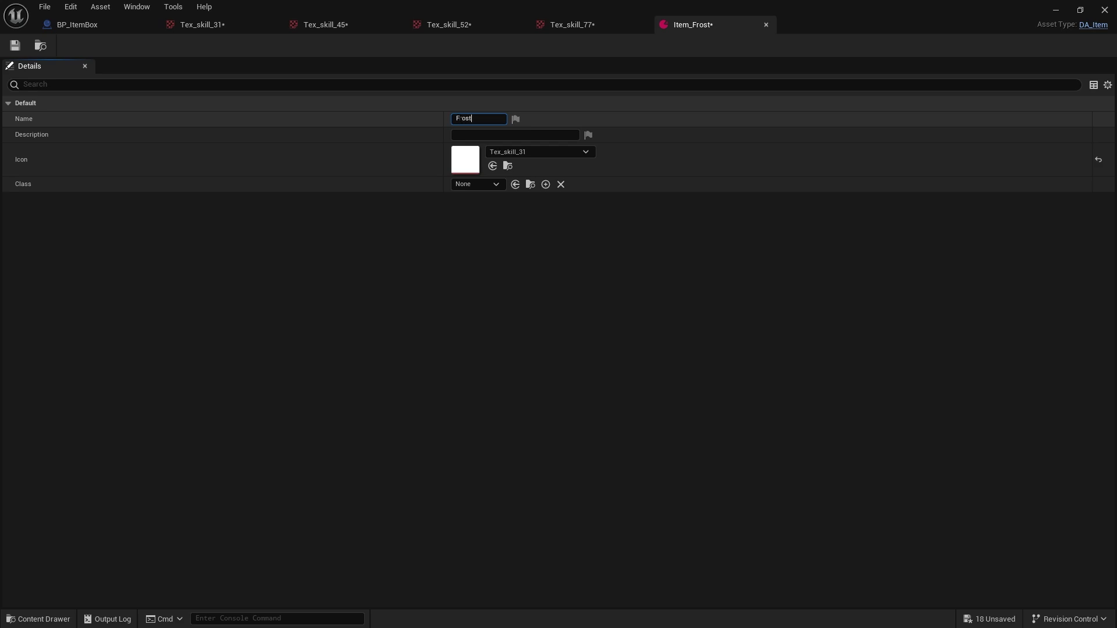
click(476, 185)
click(497, 247)
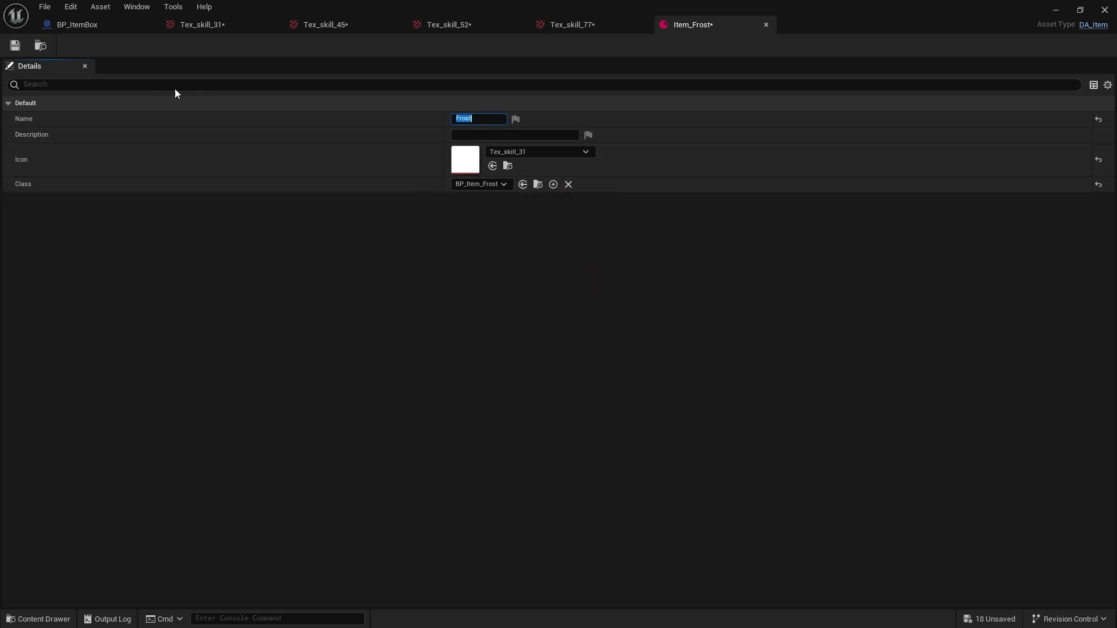
key(ctrl+s)
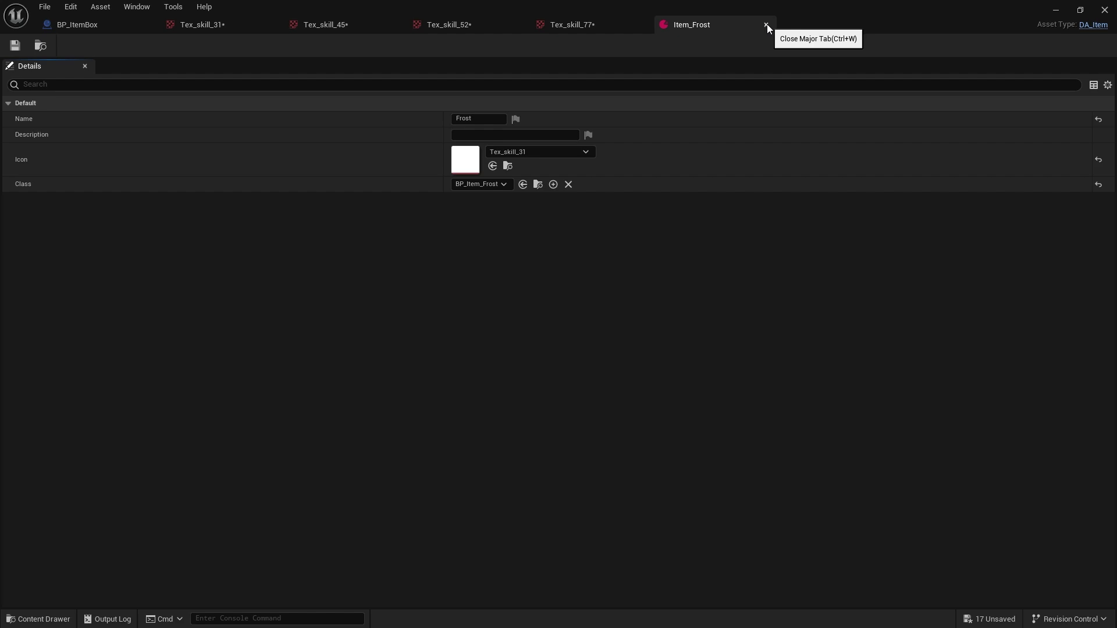
click(766, 25)
- Open the Item_Missile data asset from the Items folder and set its Name to Missile
click(75, 618)
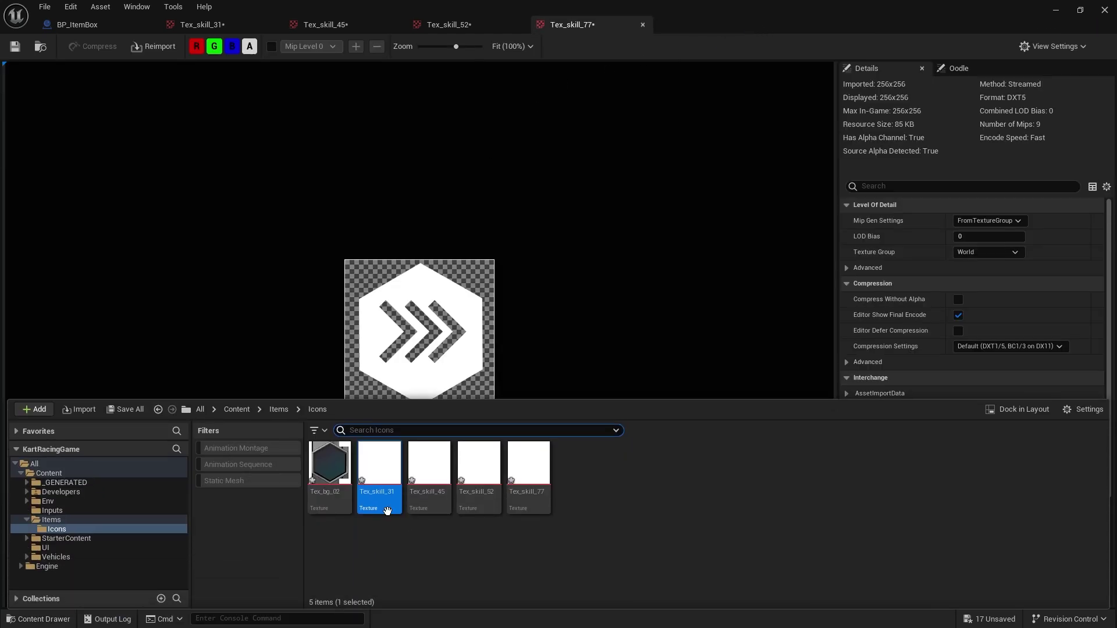
click(279, 409)
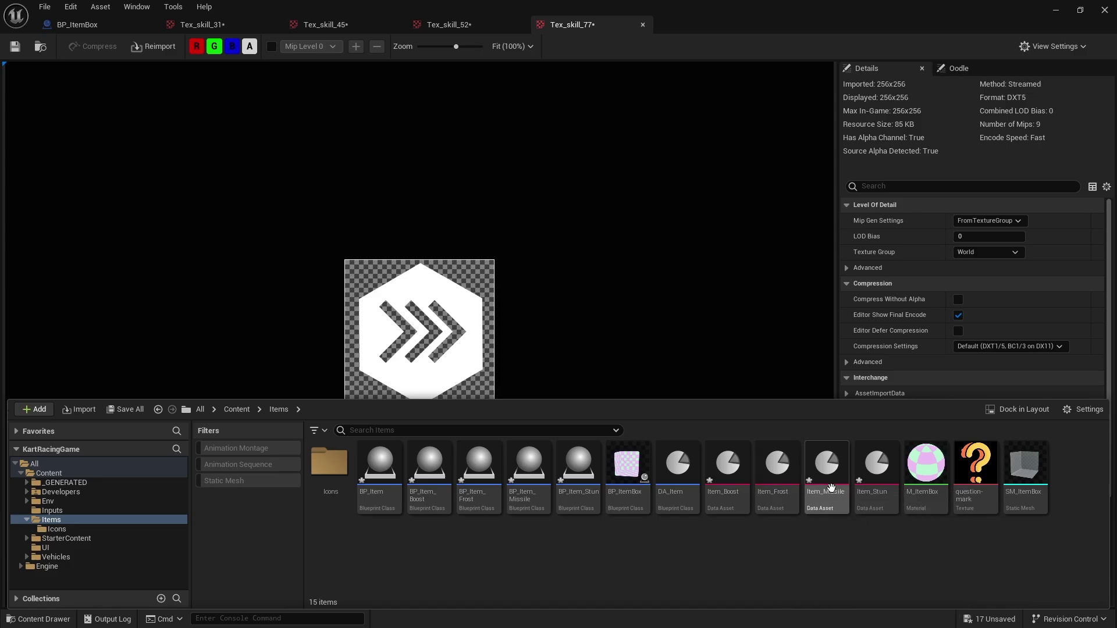
double_click(826, 476)
click(477, 119)
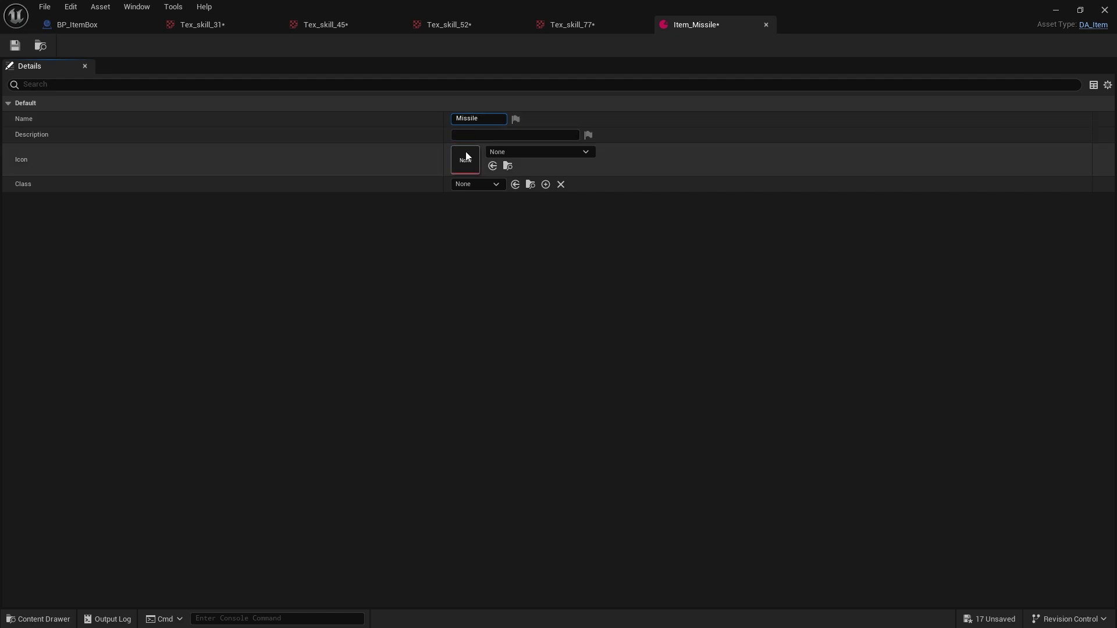
- Check the images of Tex_skill_45 and Tex_skill_52, and assign Tex_skill_52 as the Icon of Item_Missile
click(56, 620)
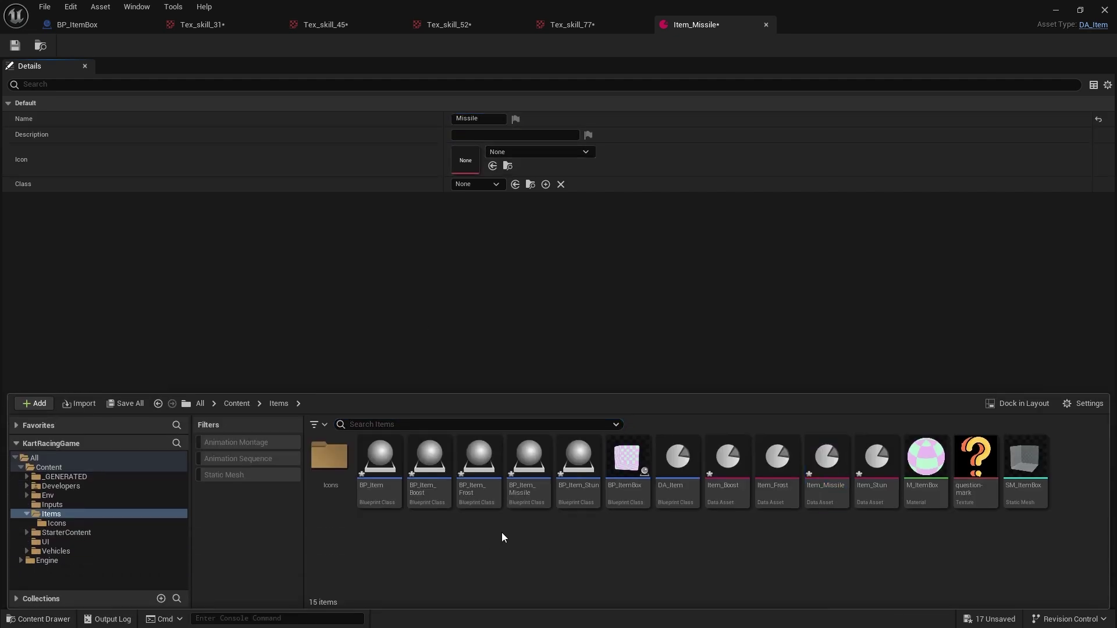
double_click(327, 462)
double_click(435, 464)
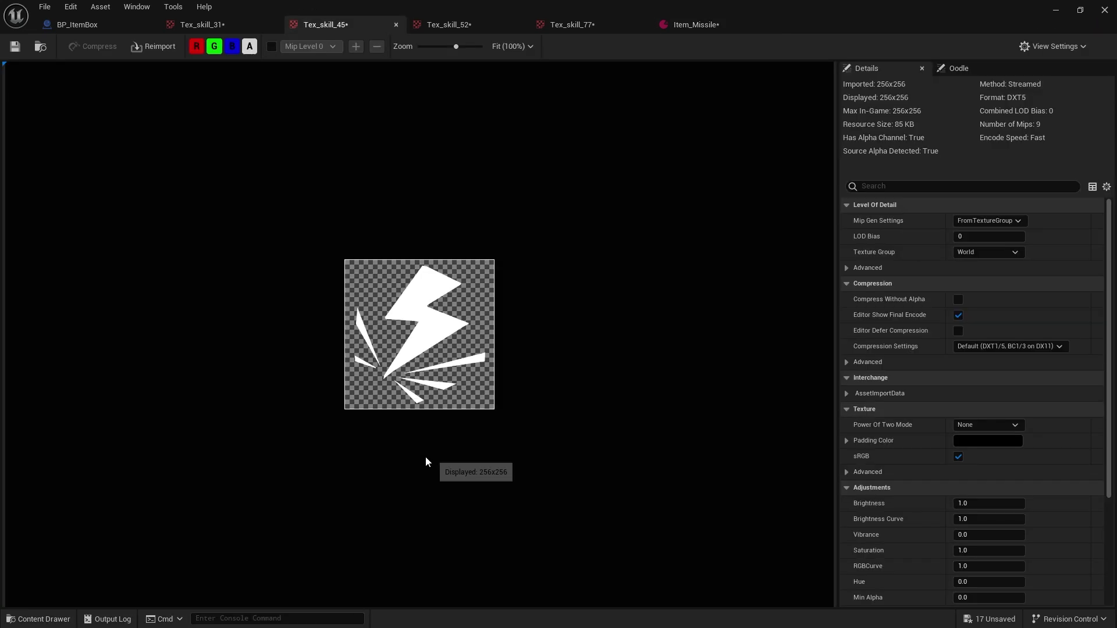
click(441, 27)
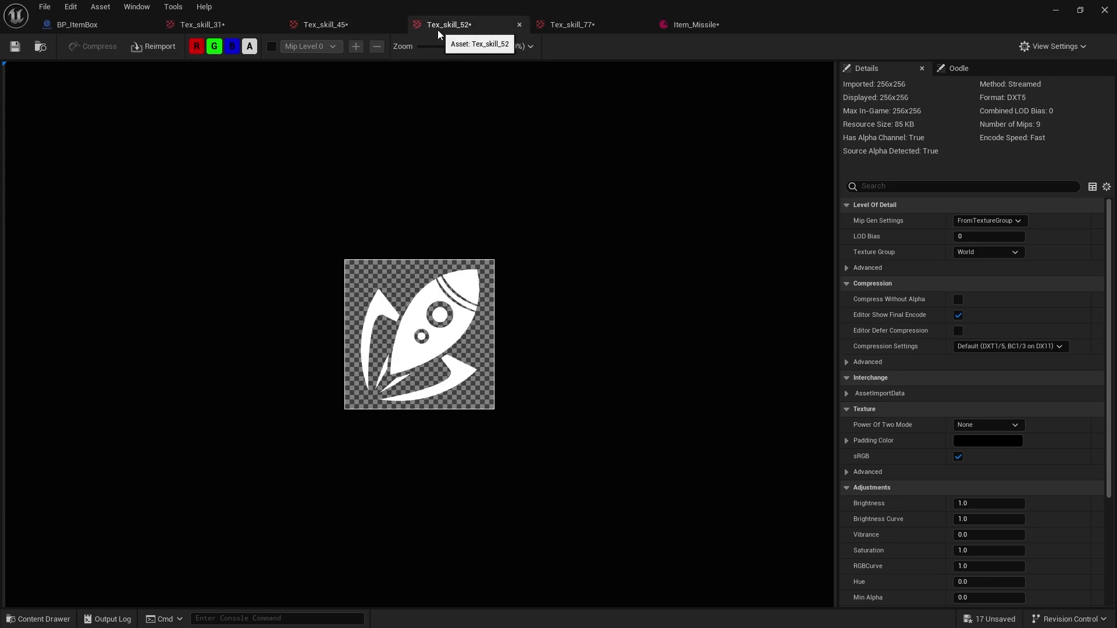
click(709, 27)
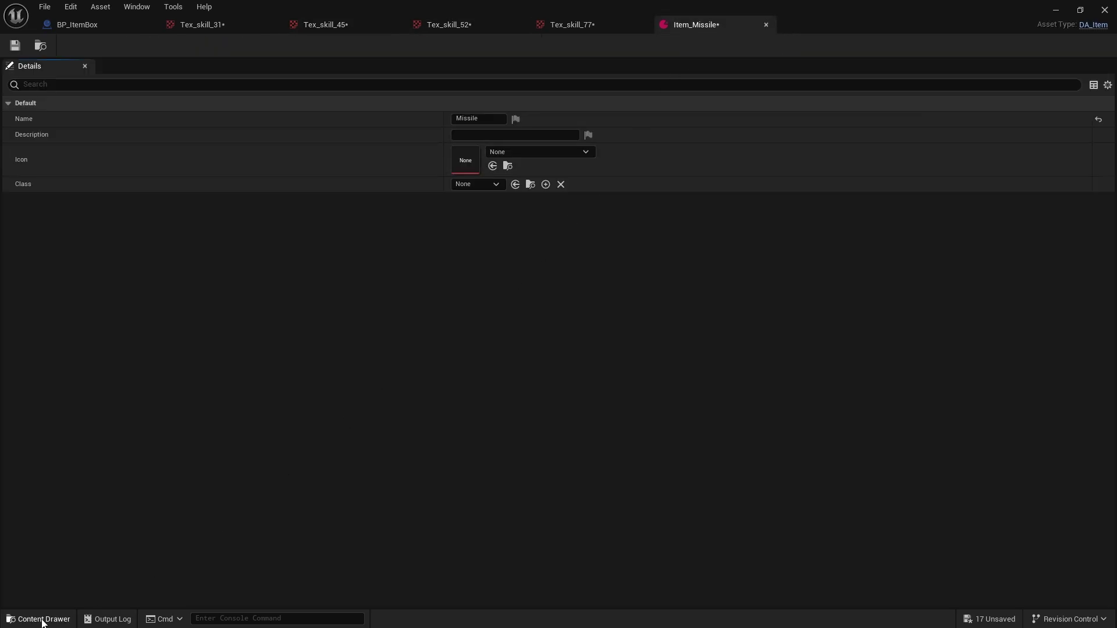
click(38, 619)
drag(478, 463, 464, 162)
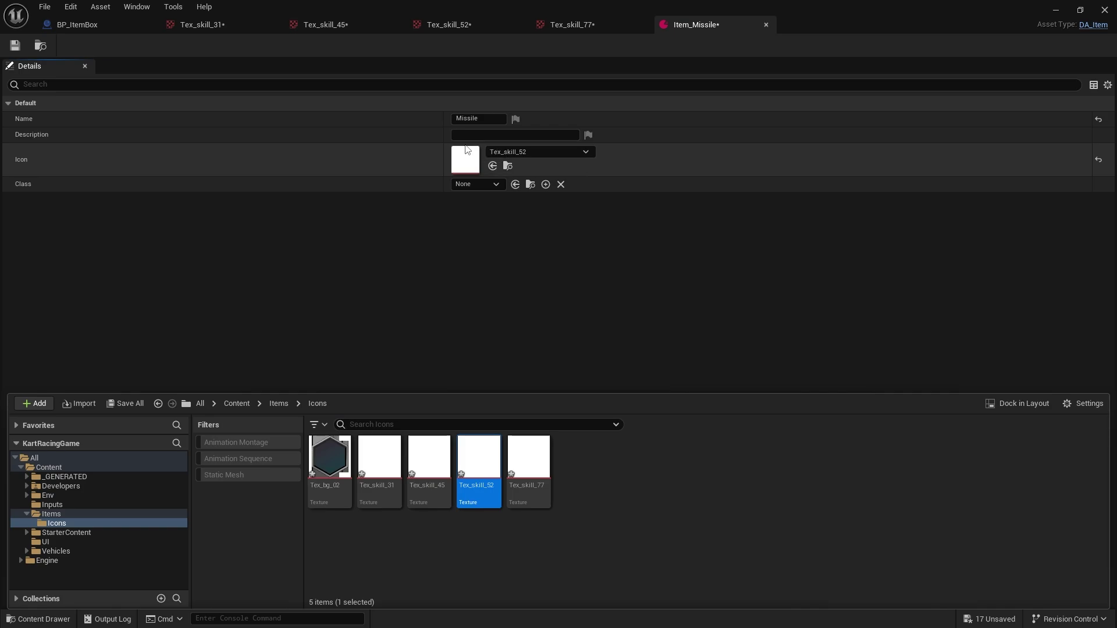
- Set Item_Missile's Class to BP_Item_Missile, then save and close the data asset
click(475, 183)
click(495, 258)
click(16, 46)
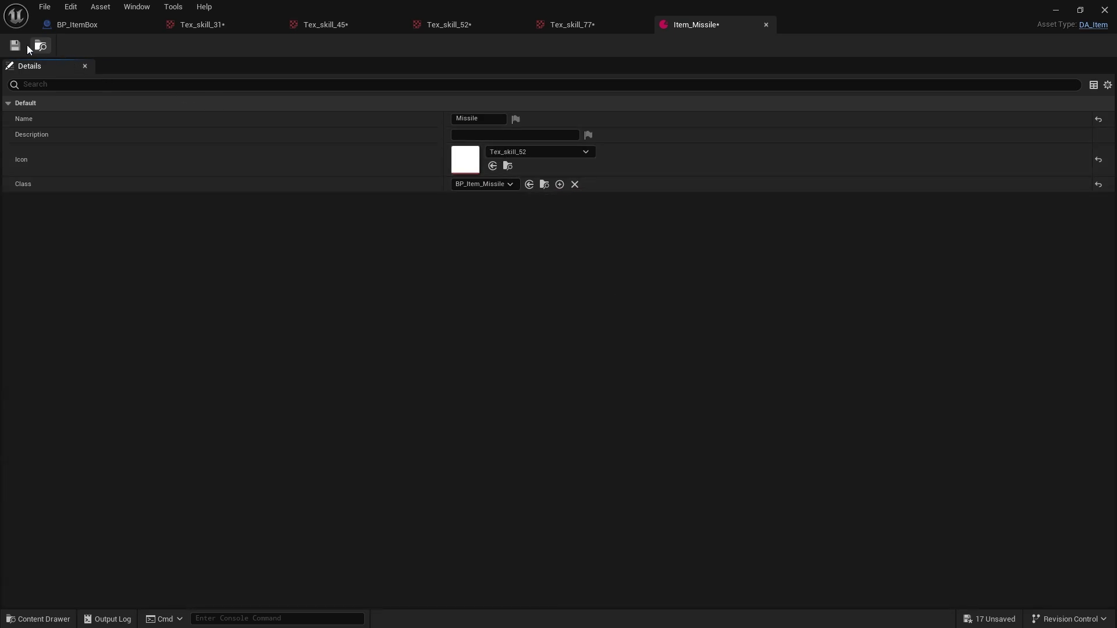
click(762, 25)
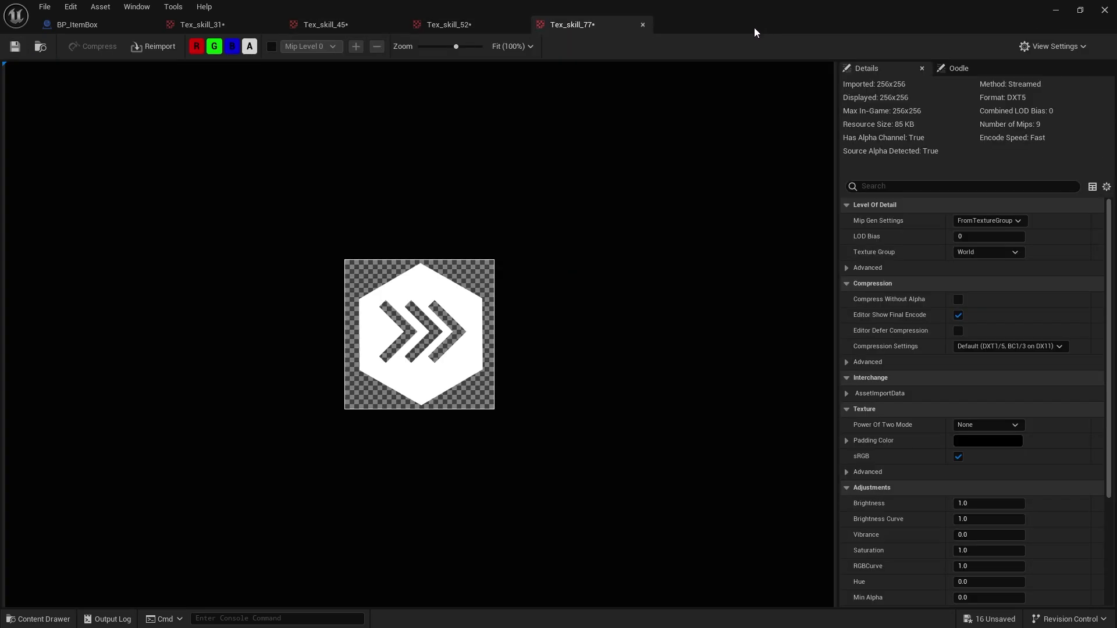
- Open the Item_Stun data asset from the Items folder and set its Name to Stun
click(39, 618)
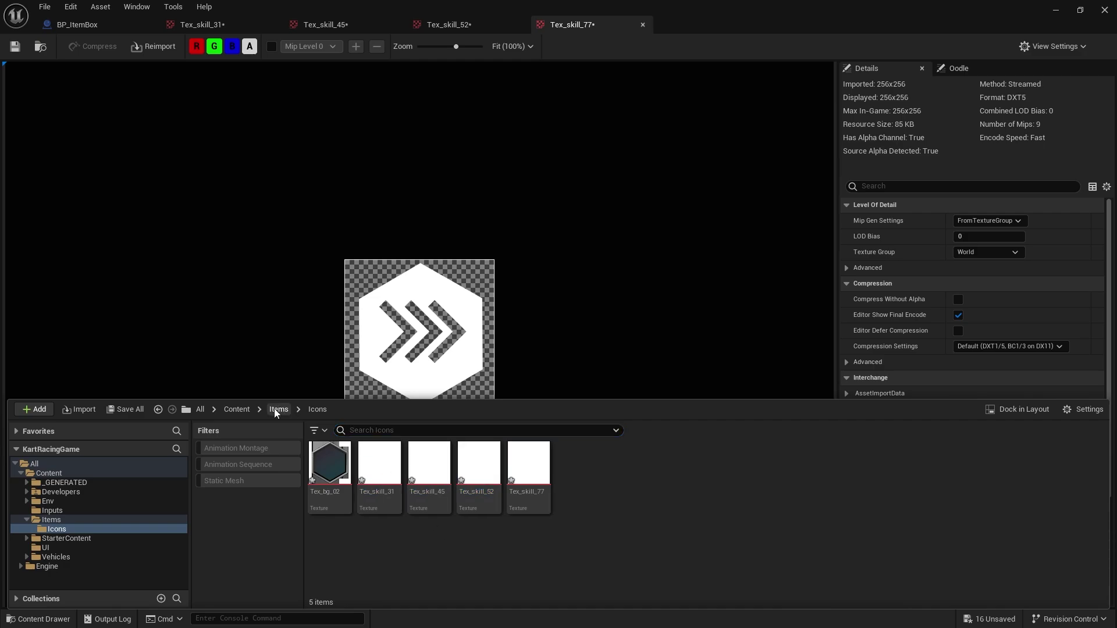
double_click(876, 466)
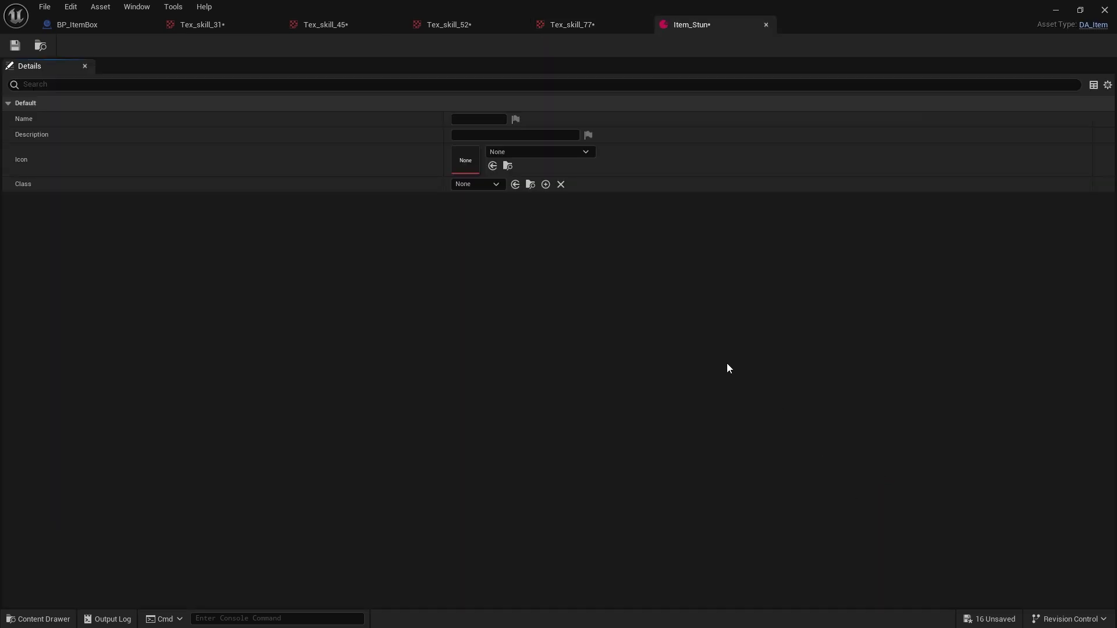
click(488, 119)
text(Stu)
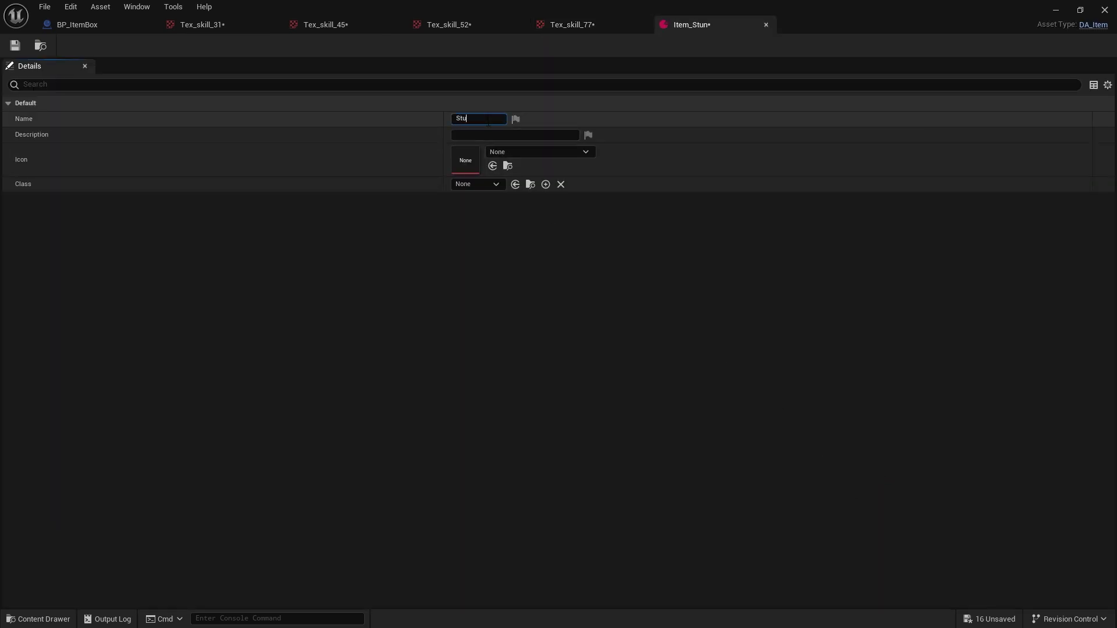
text(n)
key(Return)
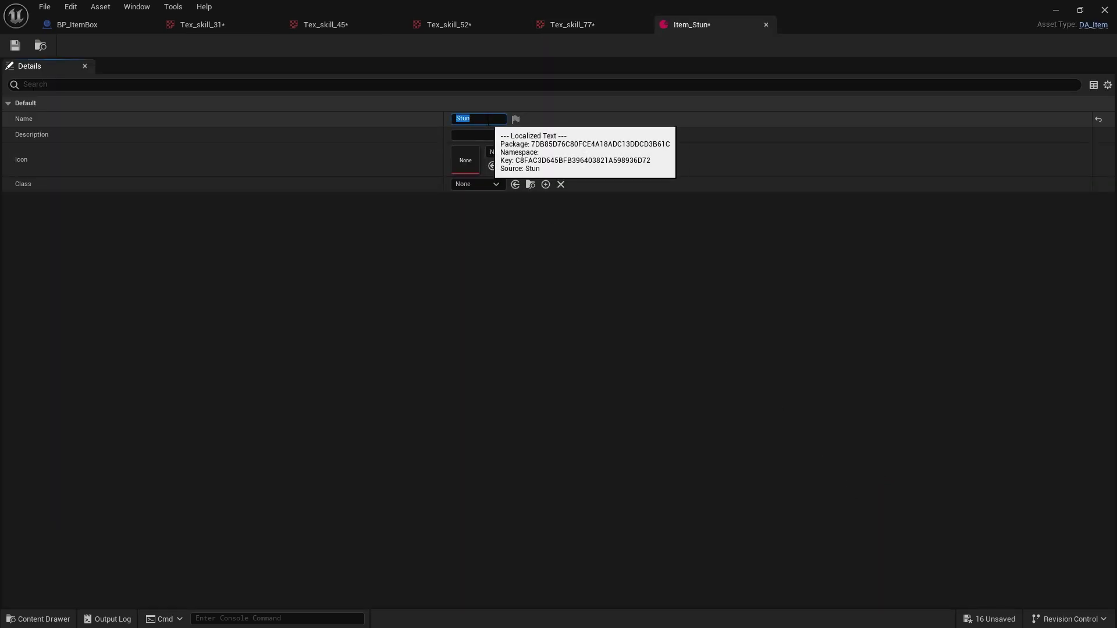
- Set Item_Stun's Icon to the Tex_skill_45 texture and its Class to BP_Item_Stun, and save the data asset
click(37, 618)
double_click(328, 465)
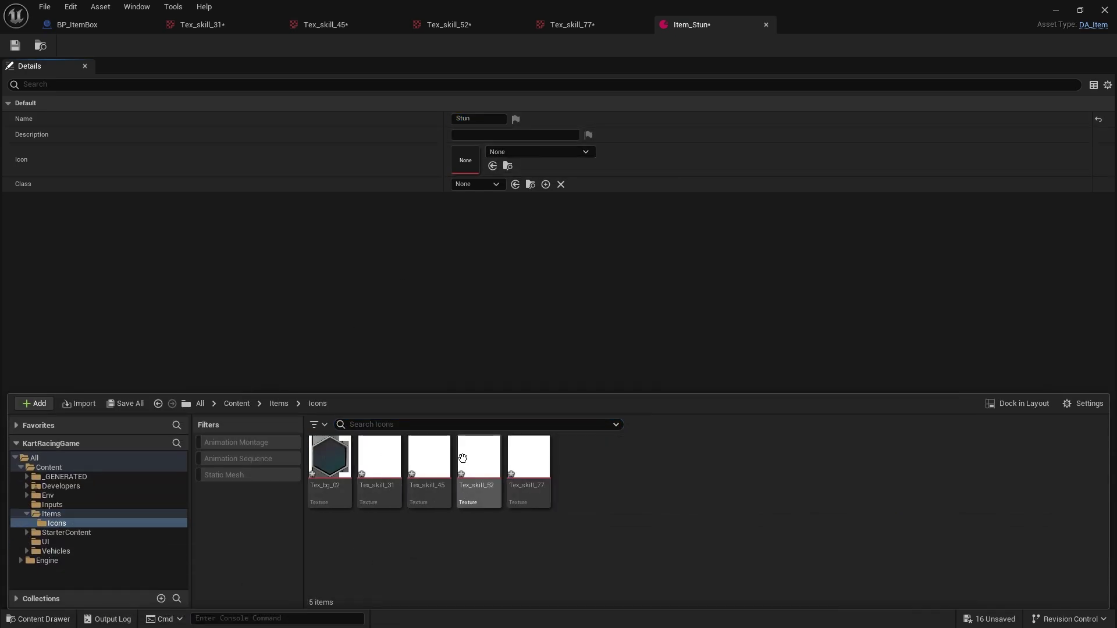
click(463, 459)
double_click(431, 459)
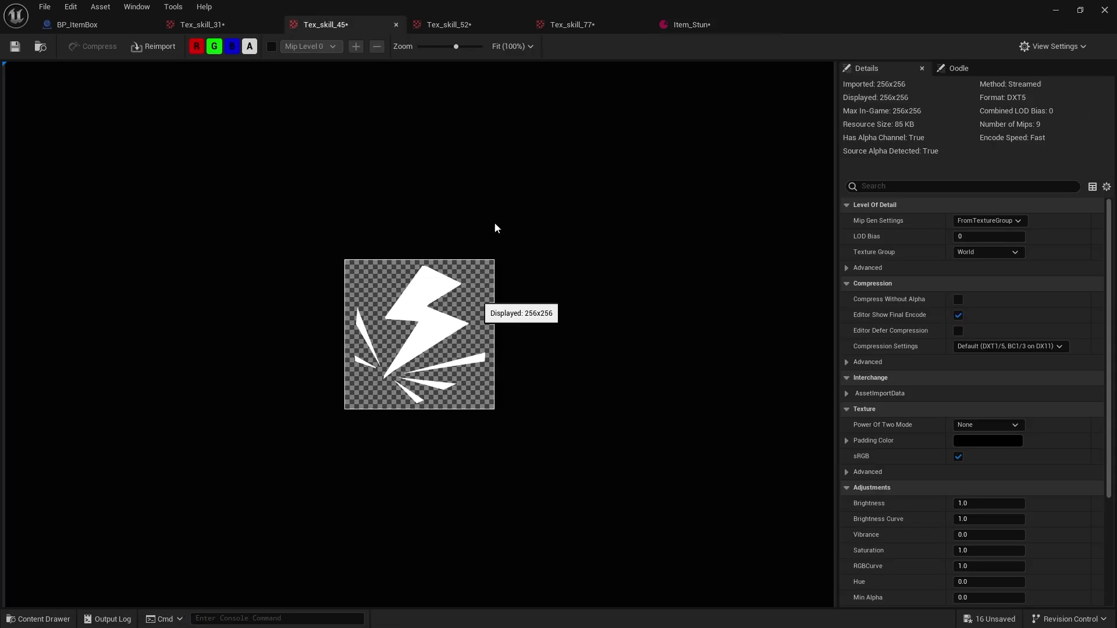
click(669, 25)
click(492, 166)
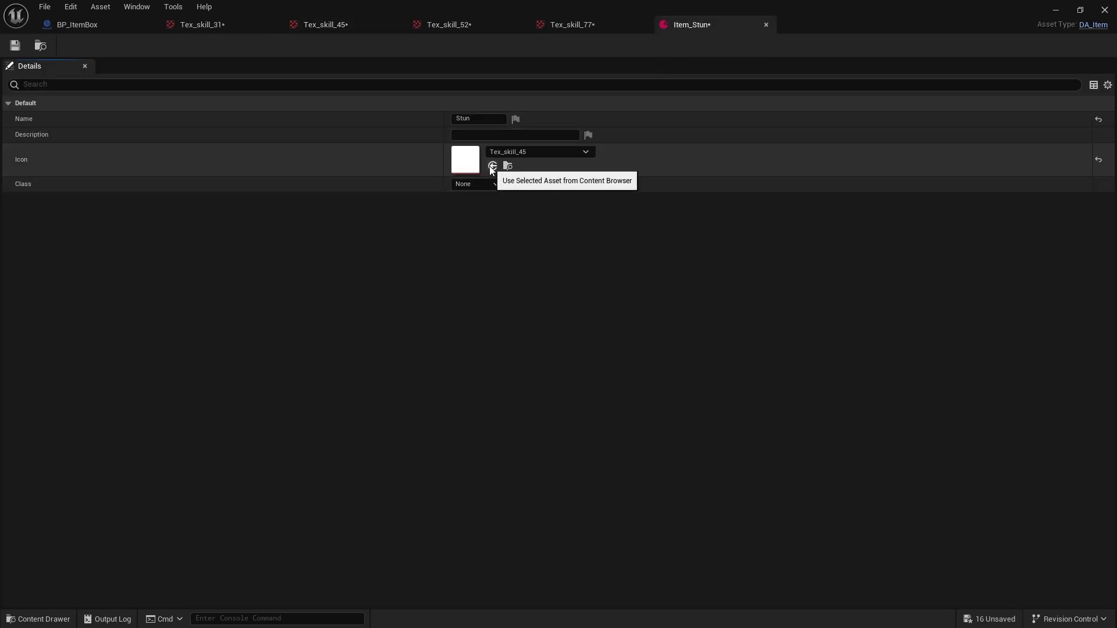
click(483, 184)
click(497, 273)
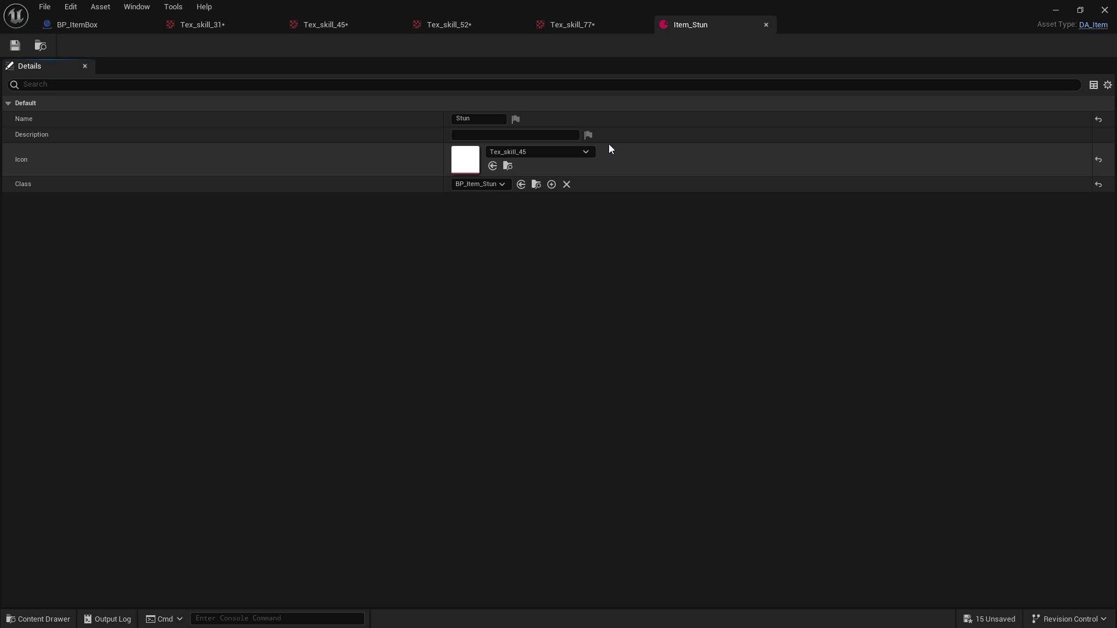
- Add a new variable named ItemContents to the BP_ItemBox Blueprint
click(106, 22)
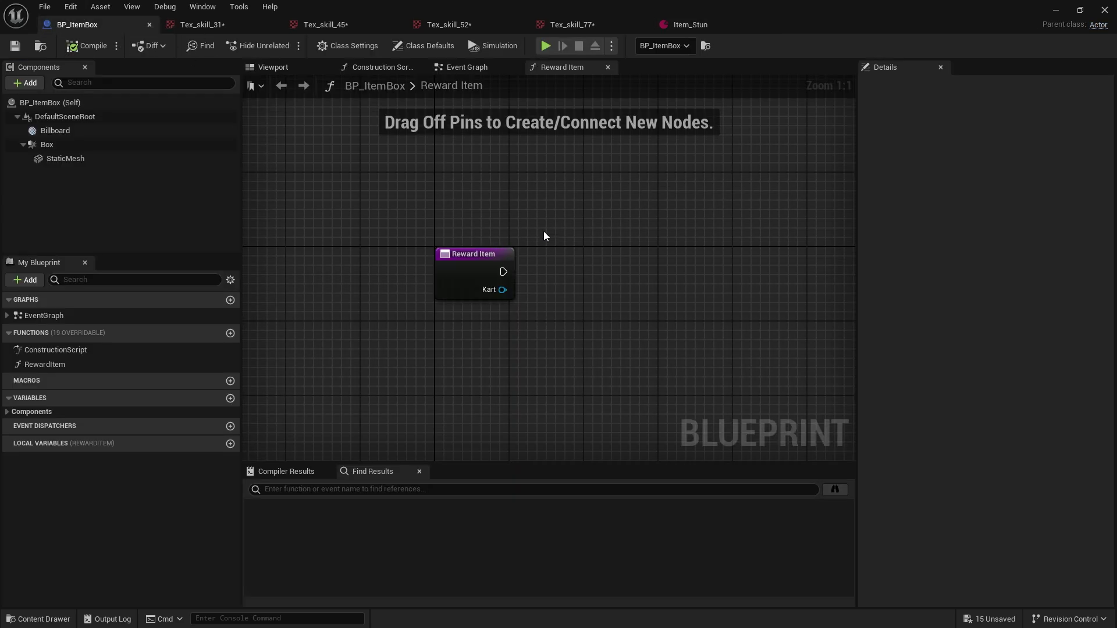
right_drag(464, 244, 445, 217)
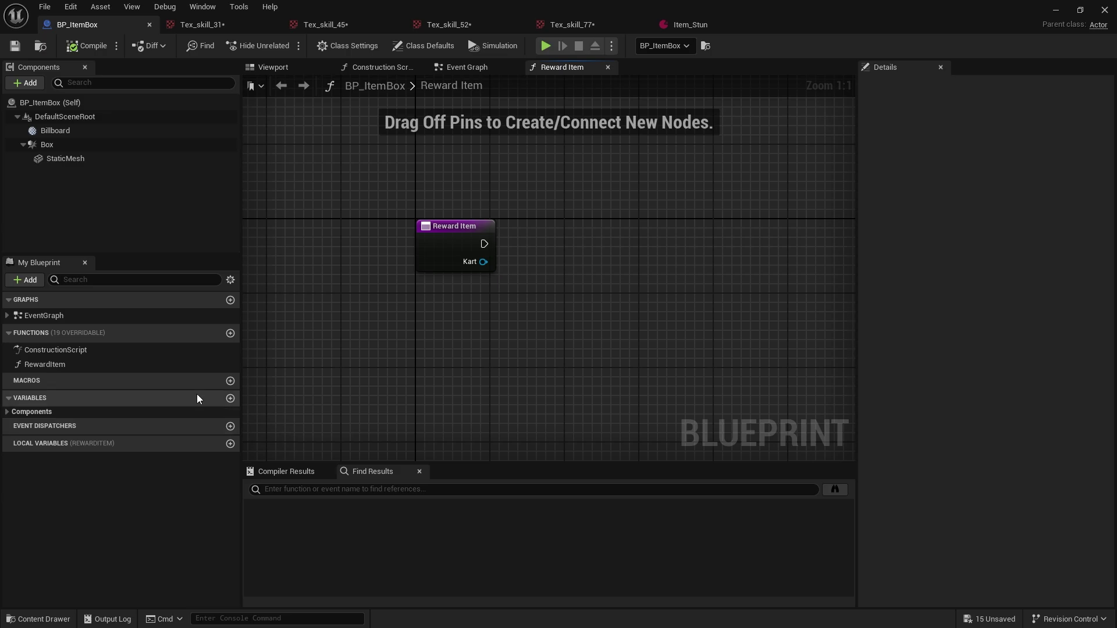
click(229, 398)
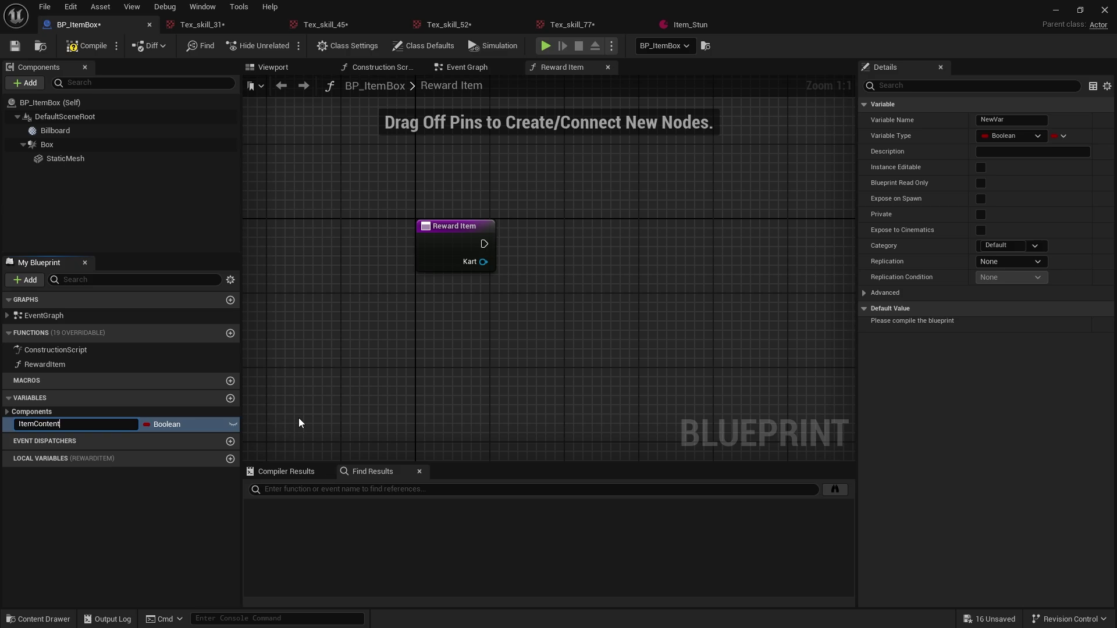
key(Return)
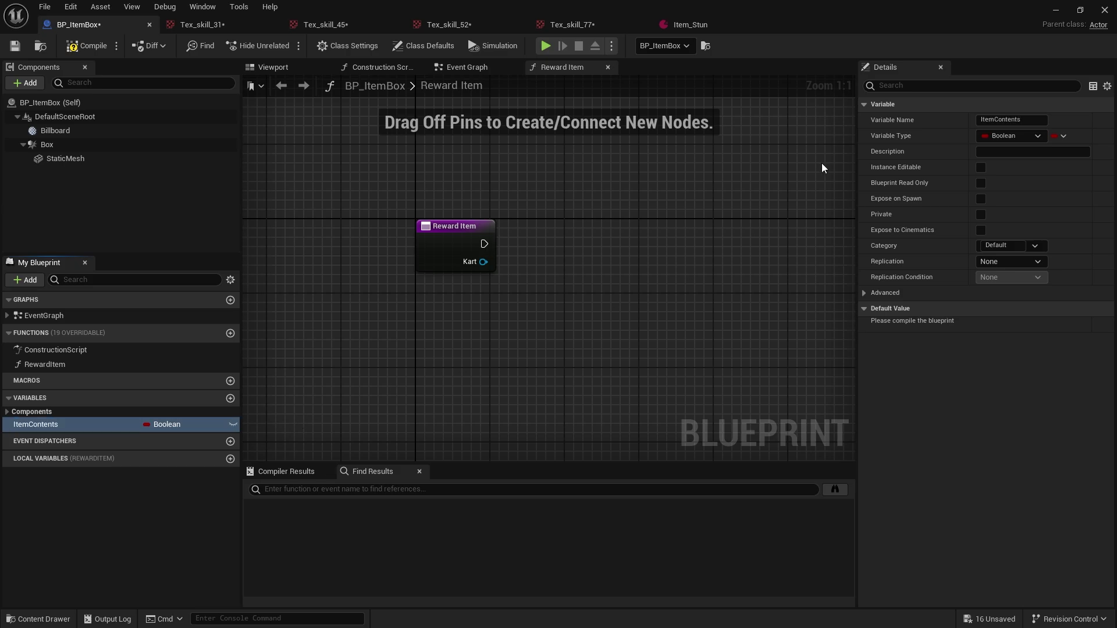
- Change the ItemContents variable's type to an array of DA Item object references and compile the Blueprint
click(1011, 137)
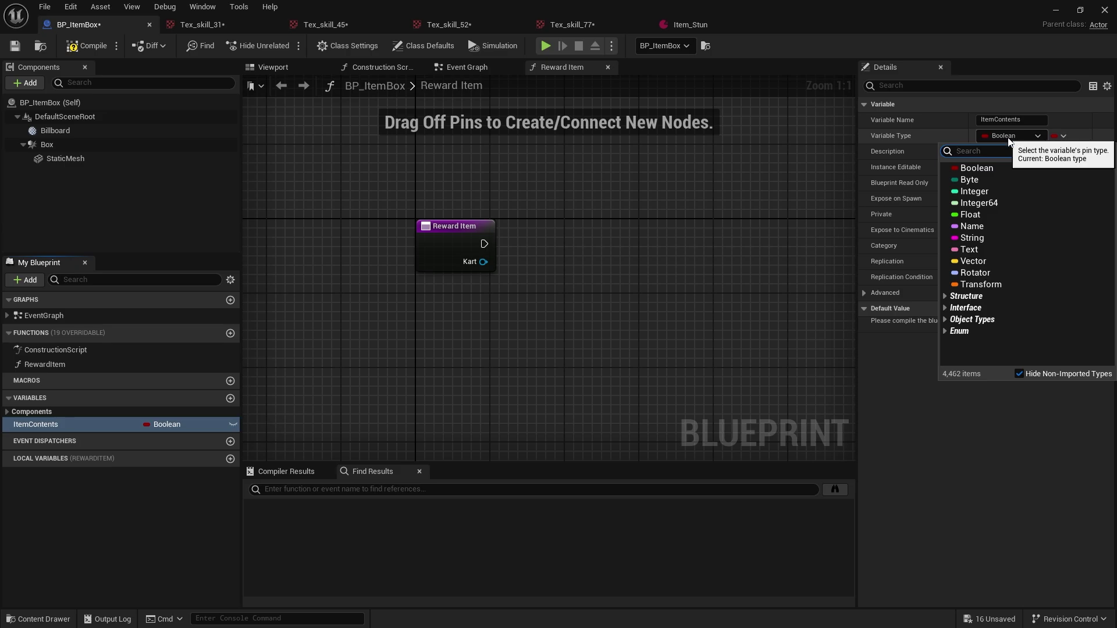
text(da)
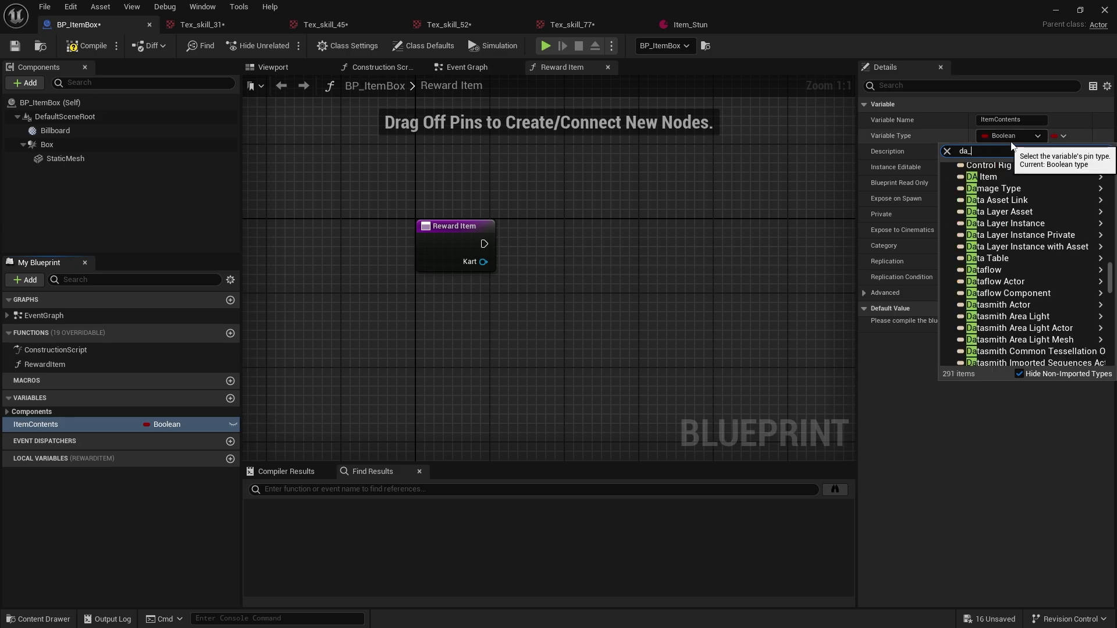
text(_)
click(990, 176)
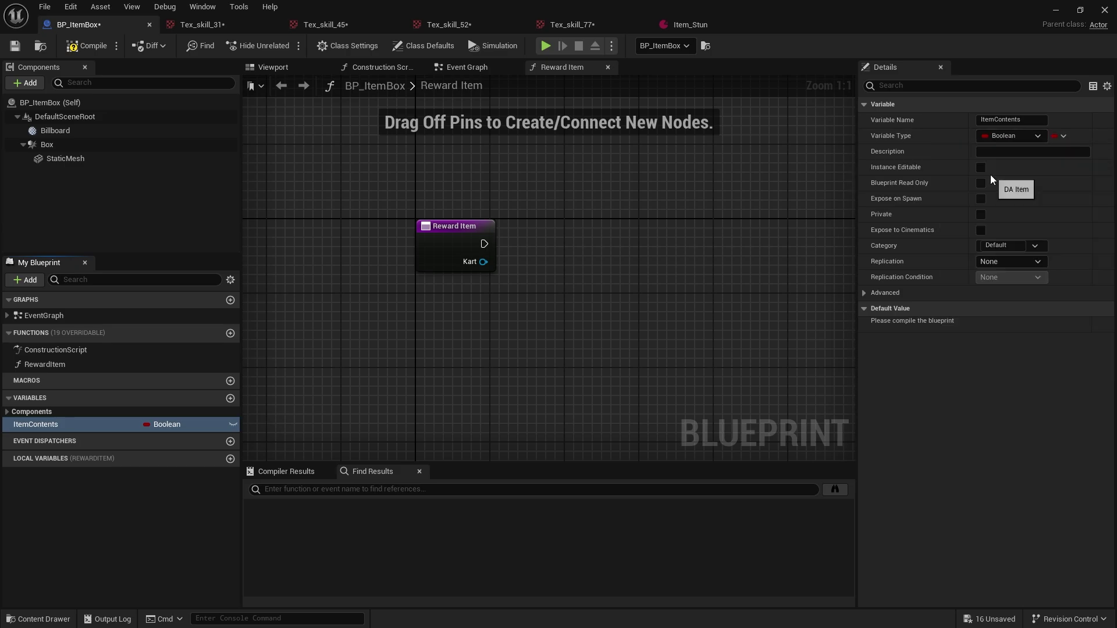
click(1058, 136)
click(1055, 165)
click(87, 45)
- Add two default elements to the ItemContents array, assigning Item_Boost to index 0 and Item_Frost to index 1
click(1052, 308)
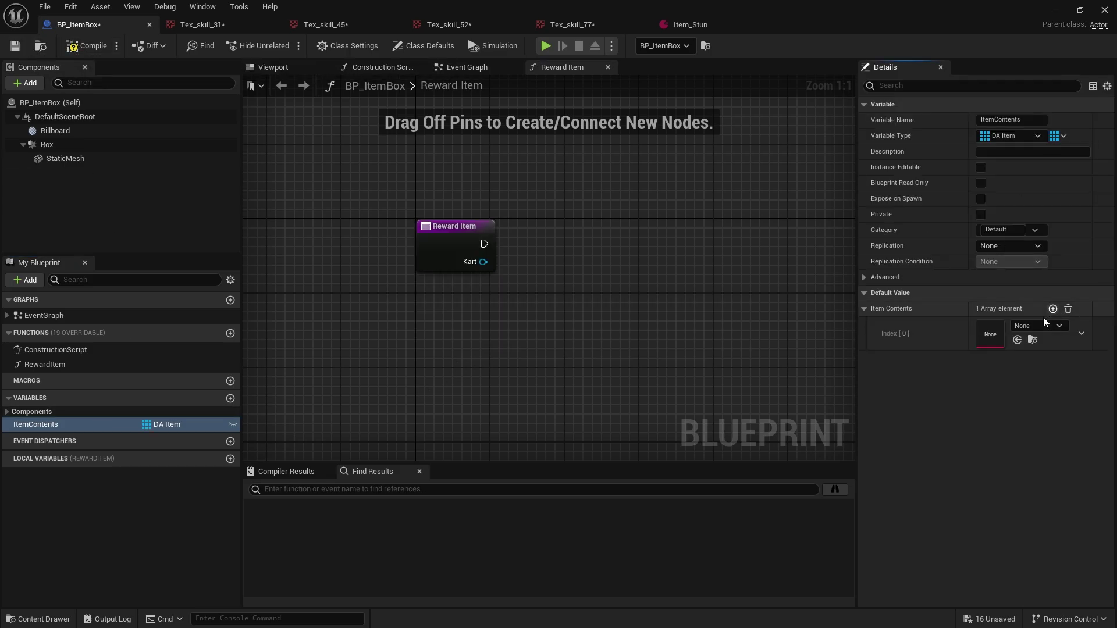
click(1037, 326)
click(1005, 447)
click(1052, 309)
click(1023, 363)
click(1006, 501)
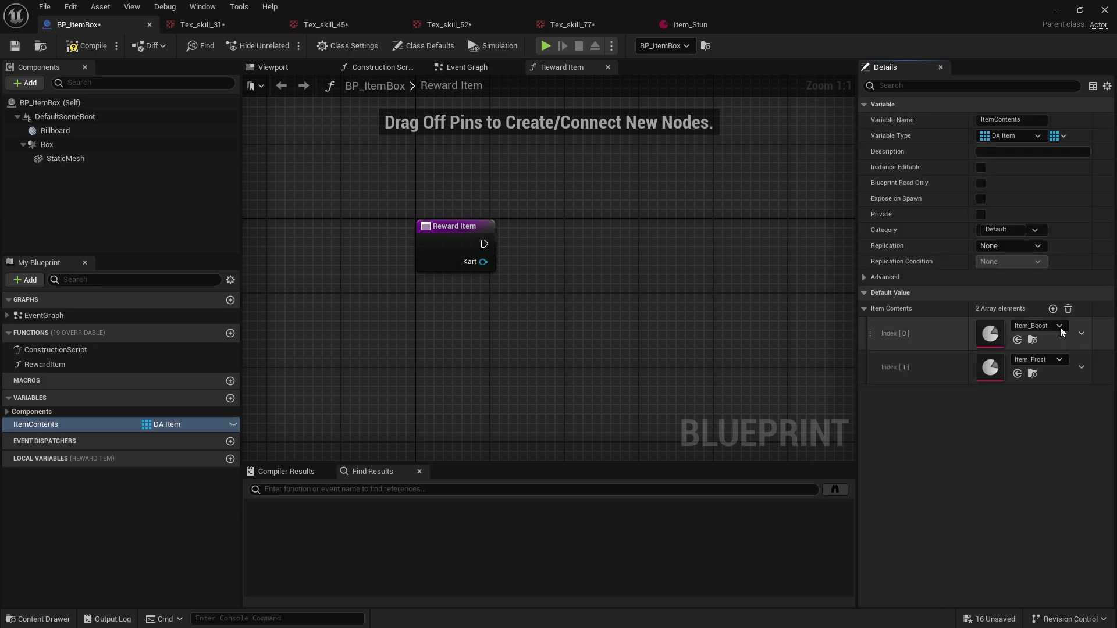
- Add two more default elements to ItemContents, with Item_Missile at index 2 and Item_Stun at index 3
click(1052, 308)
click(1012, 398)
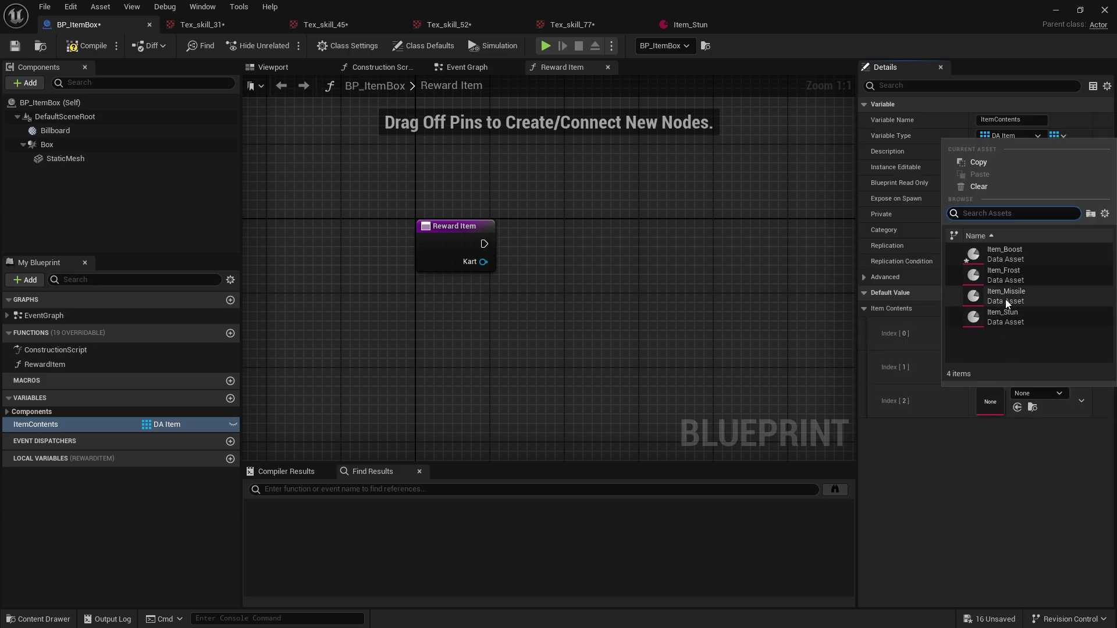
click(1007, 297)
click(1052, 308)
click(1022, 428)
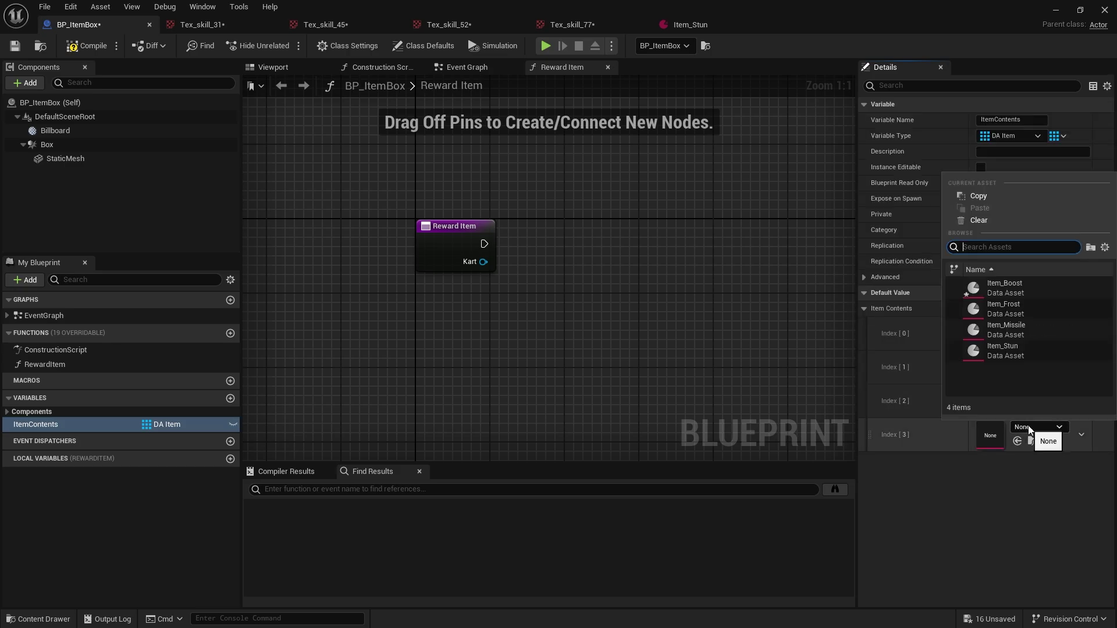
click(1015, 351)
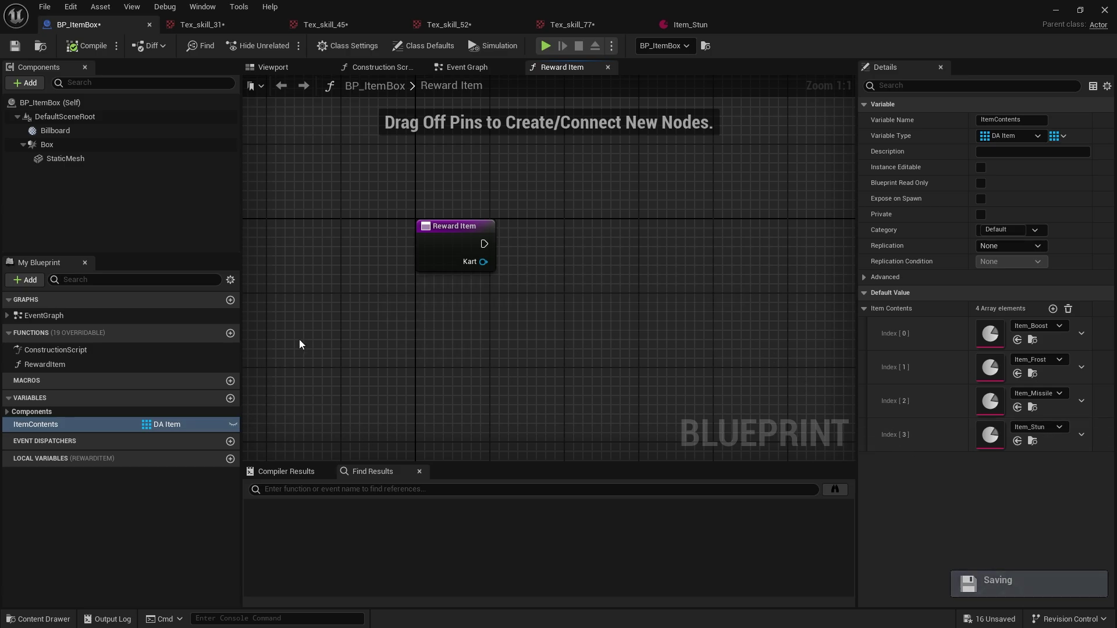
- Place an Item Contents getter in the Reward Item graph, feed it into a Random array node, and position that node beside it
right_drag(582, 361, 535, 354)
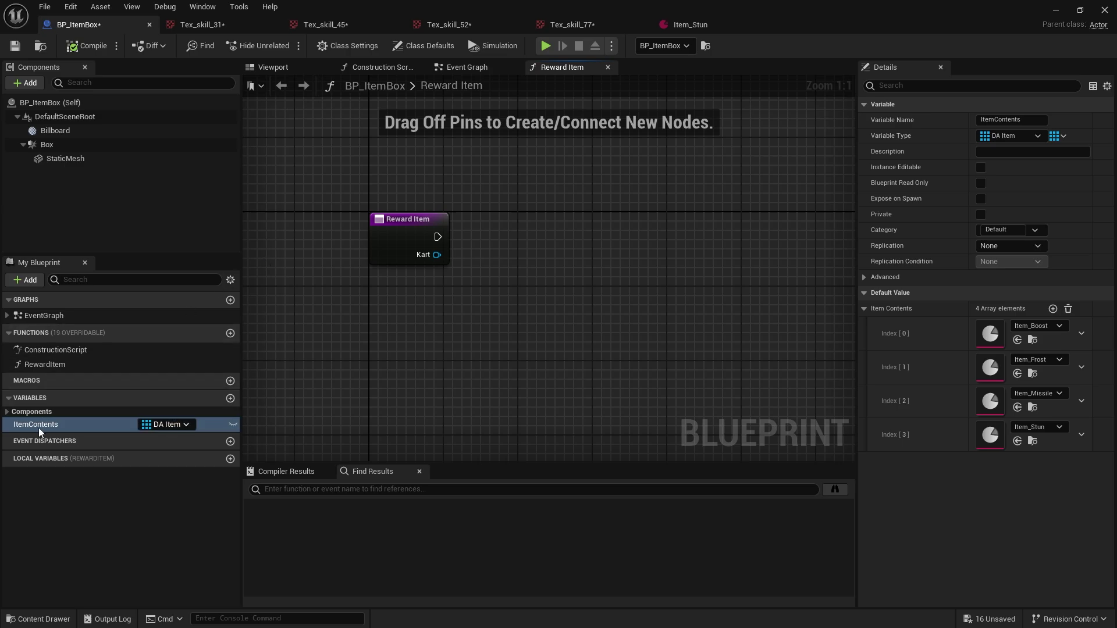
drag(155, 427, 550, 313)
text(random)
key(Return)
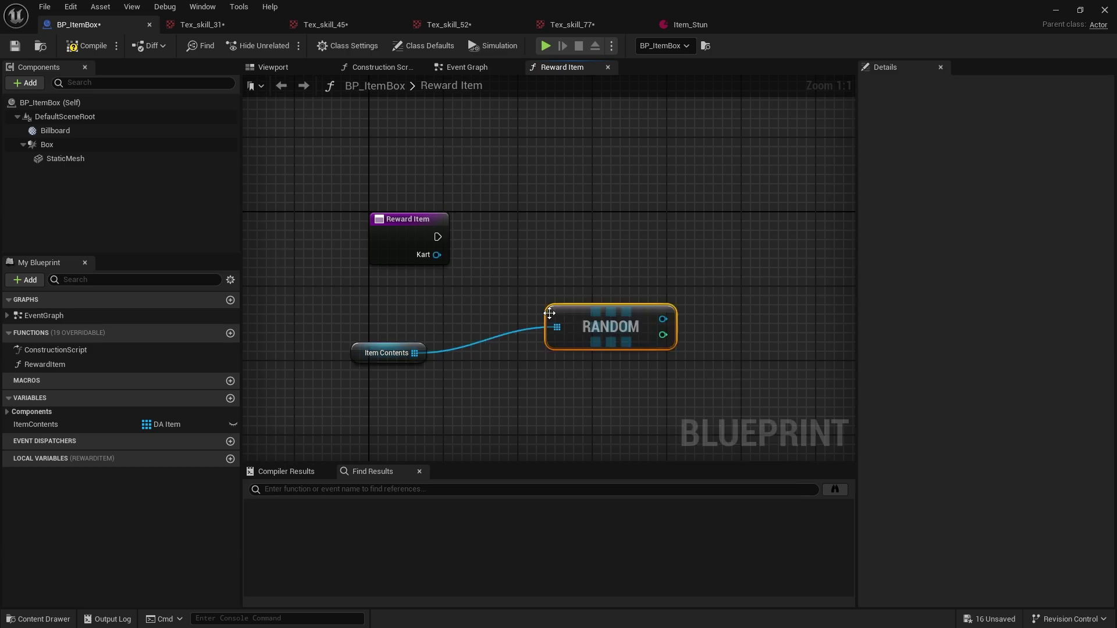
drag(550, 313, 446, 314)
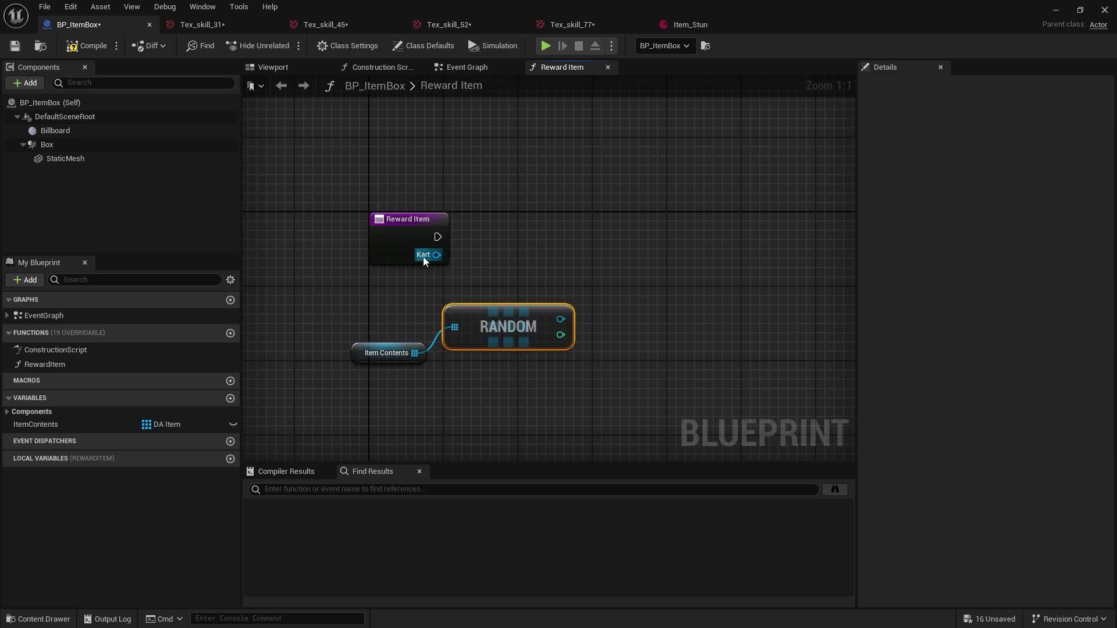
- Switch to the BP_Kart Blueprint and create a new function named AwardItem
click(41, 619)
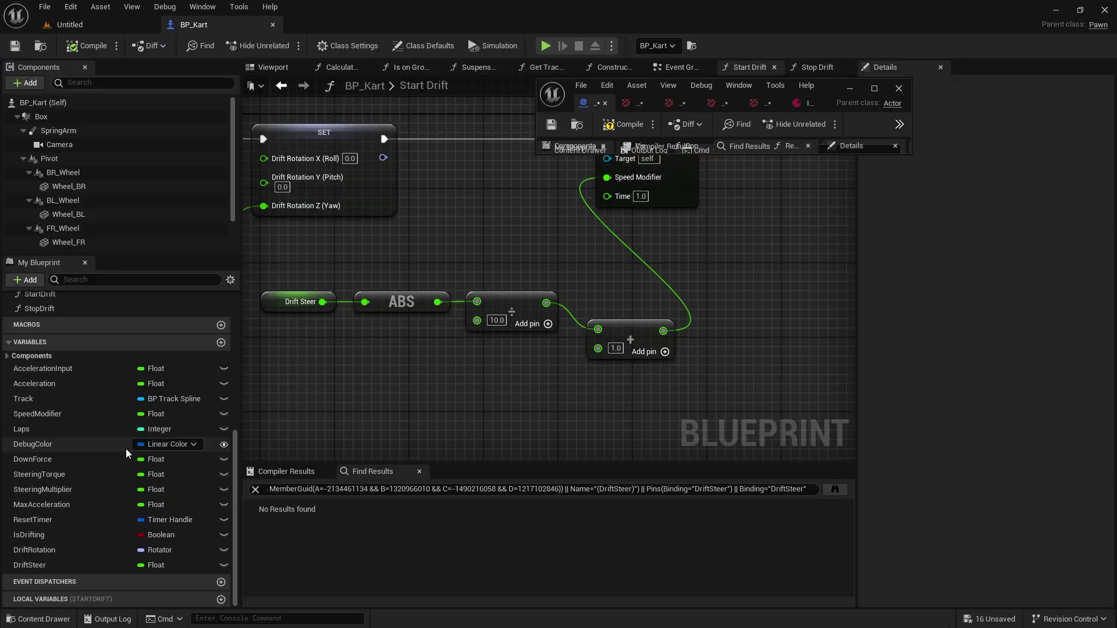
scroll(125, 445, up, 8)
scroll(139, 428, up, 2)
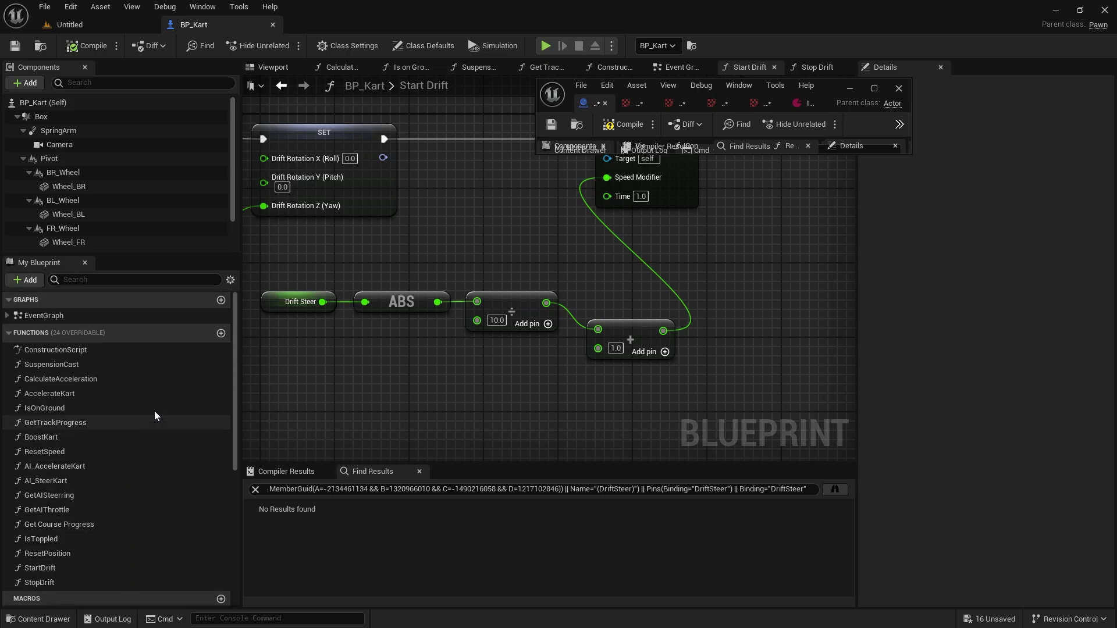
click(221, 333)
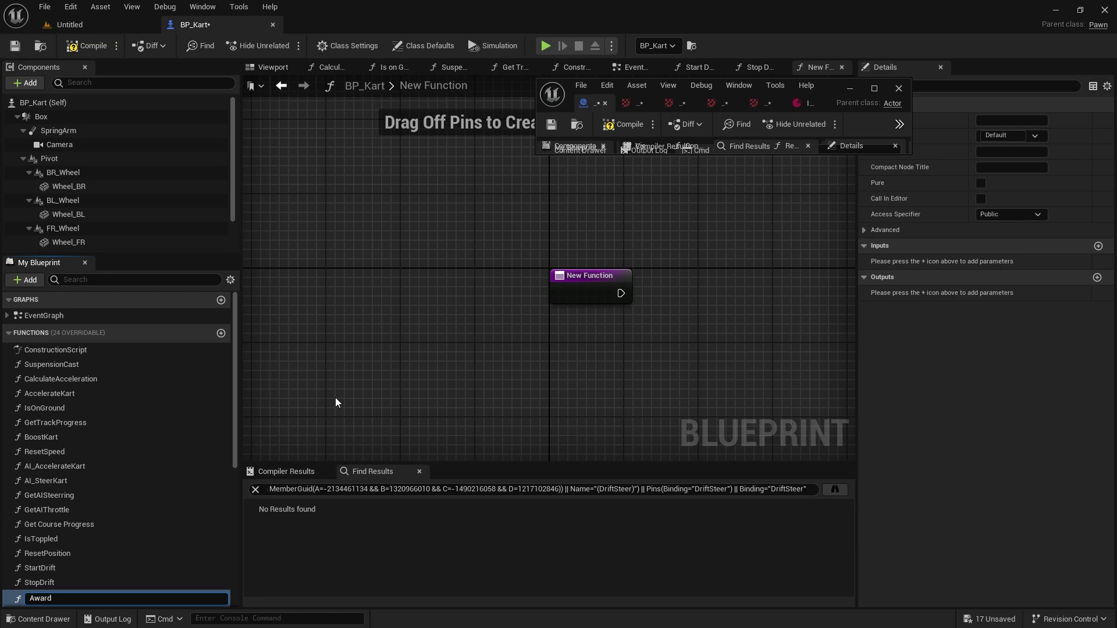
key(Return)
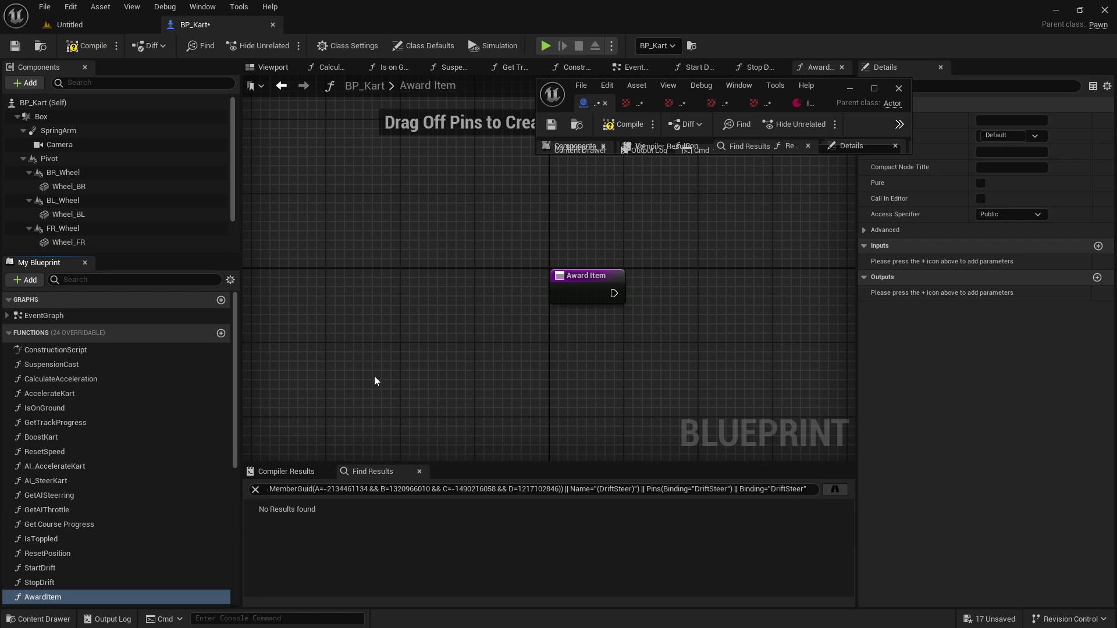
- Add an input parameter named Item of type DA Item object reference to the AwardItem function
click(1098, 246)
click(1031, 262)
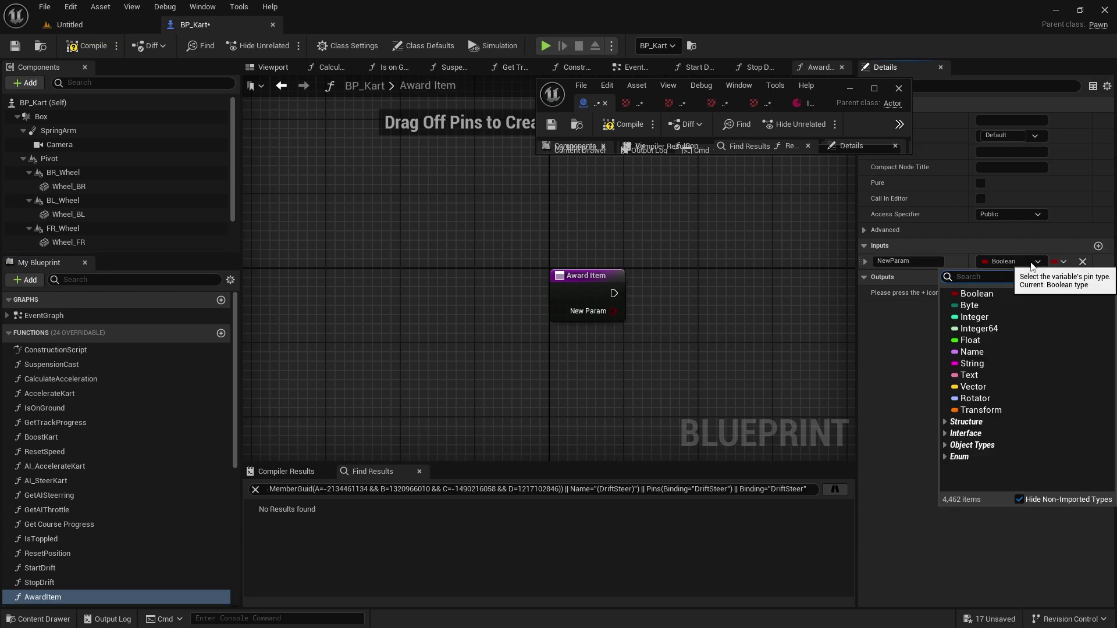
text(da item)
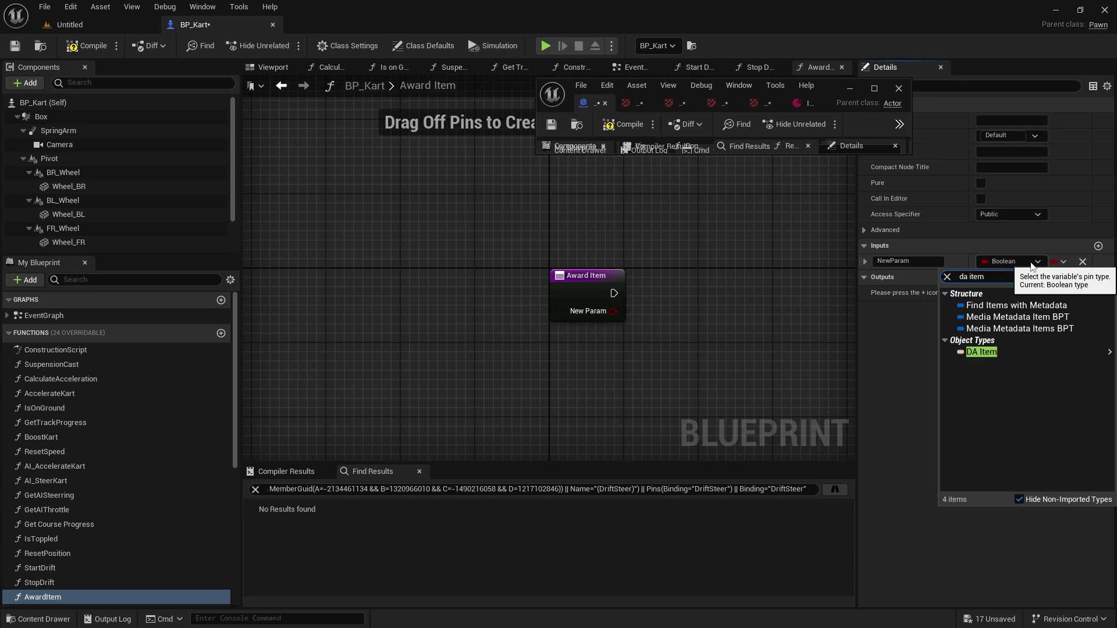
click(907, 357)
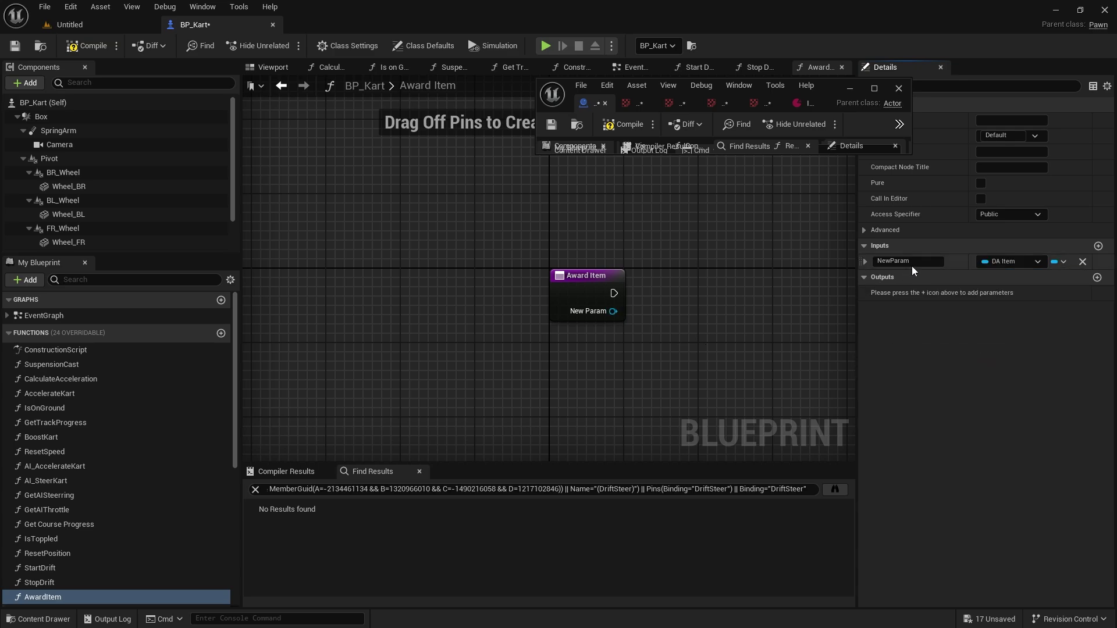
text(Item)
key(Return)
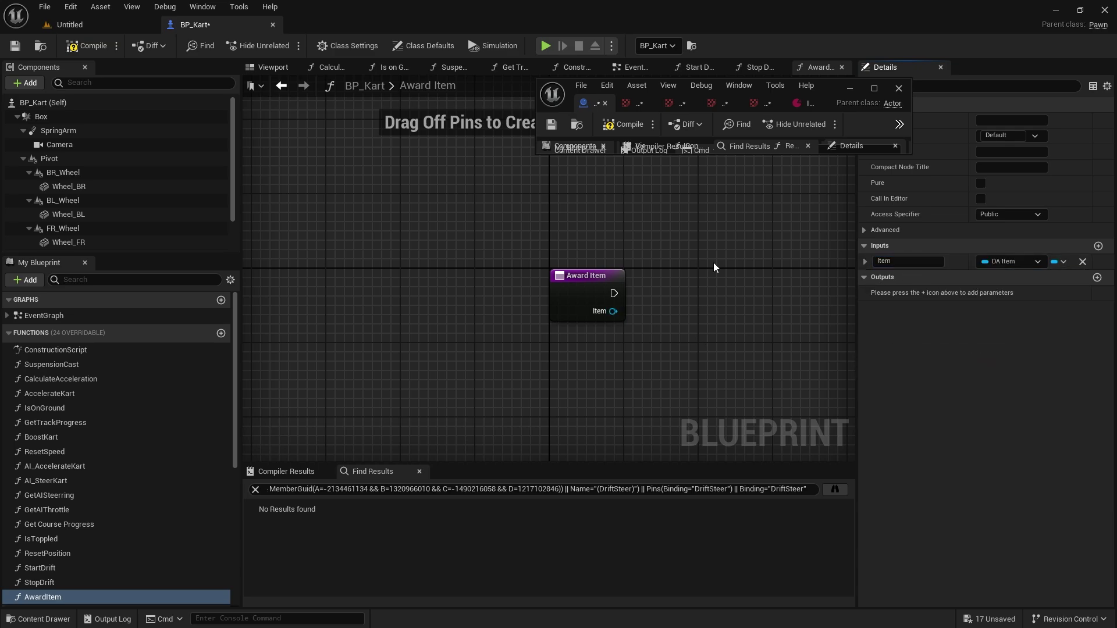
- Promote the Award Item function's Item input to a Blueprint variable, with its Set node connected to the function entry
right_drag(631, 317, 506, 293)
drag(506, 293, 571, 273)
click(618, 363)
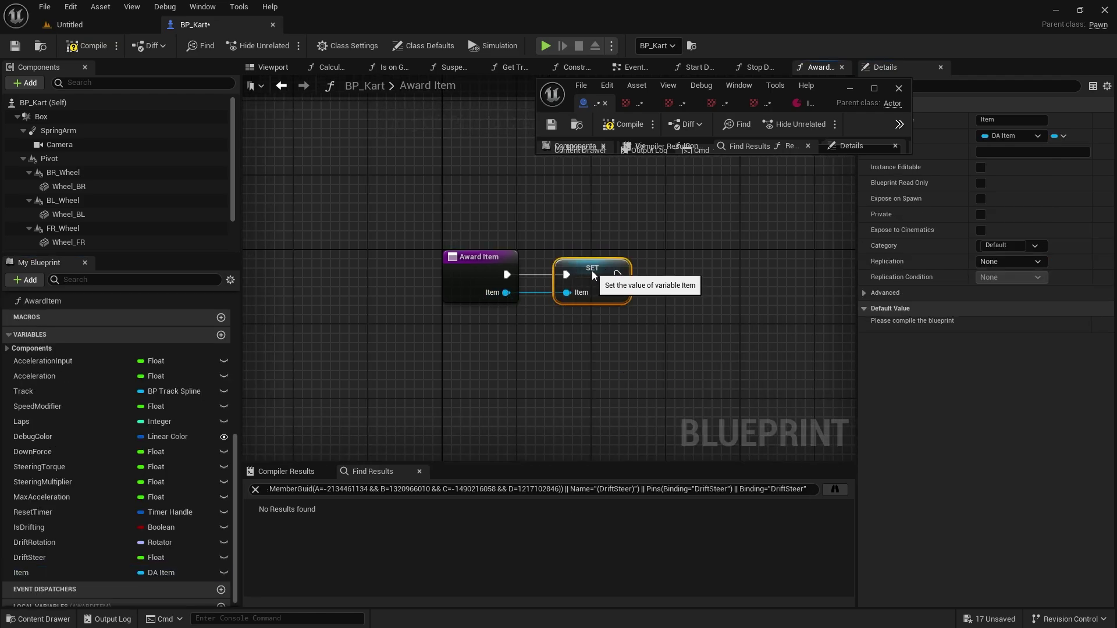
- Back in BP_ItemBox's Reward Item function, call Award Item on Kart and connect the Random node's item output to its Item input
click(874, 90)
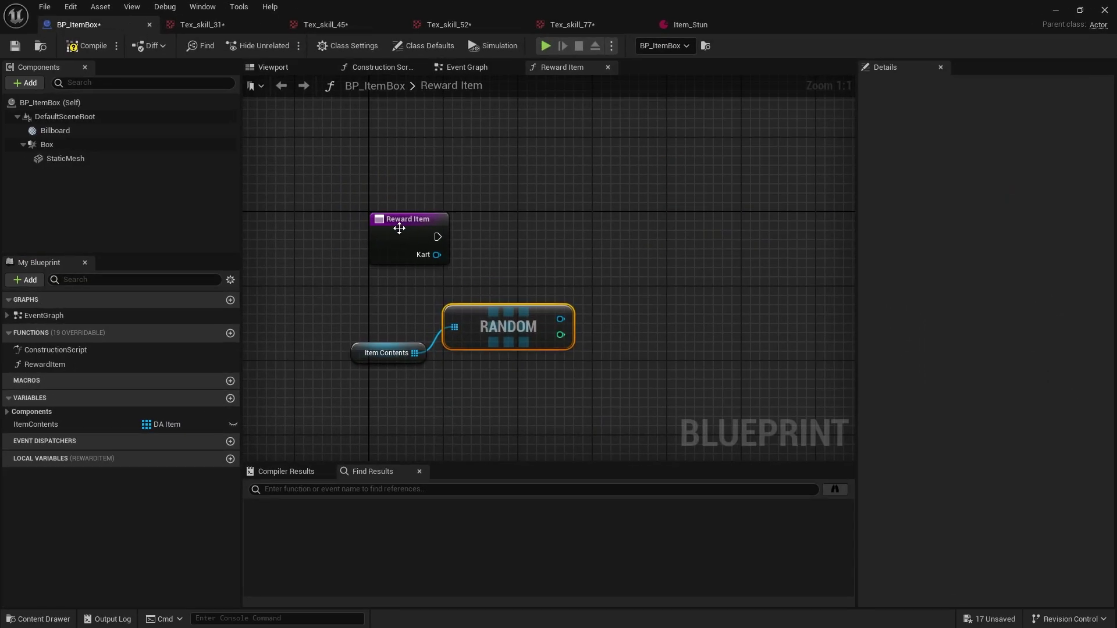
drag(436, 255, 572, 255)
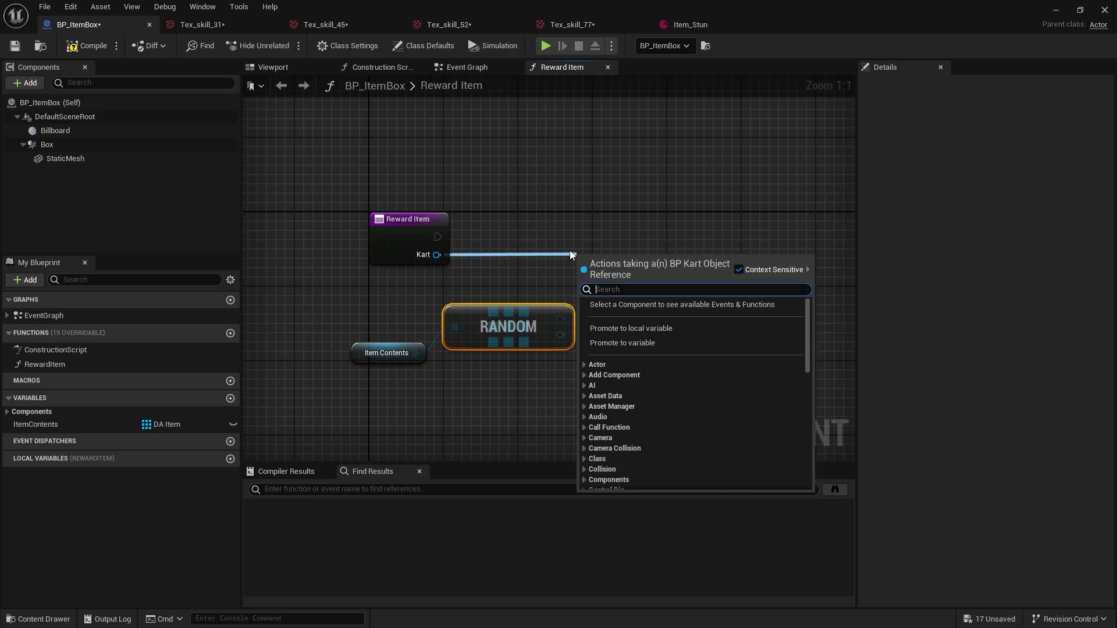
text(ite)
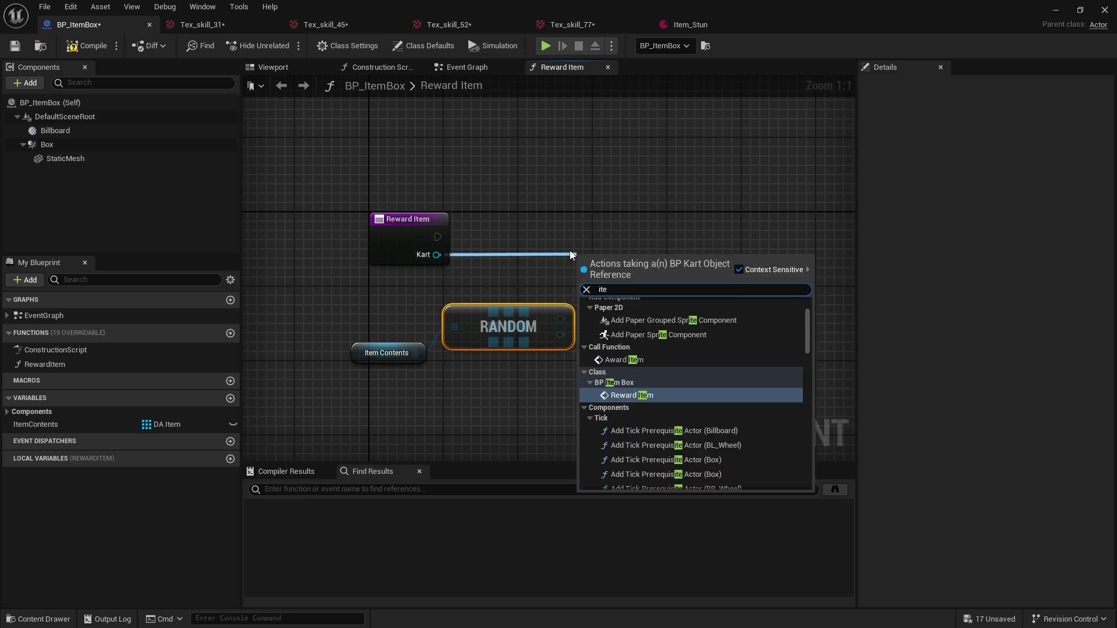
click(636, 360)
drag(626, 271, 713, 239)
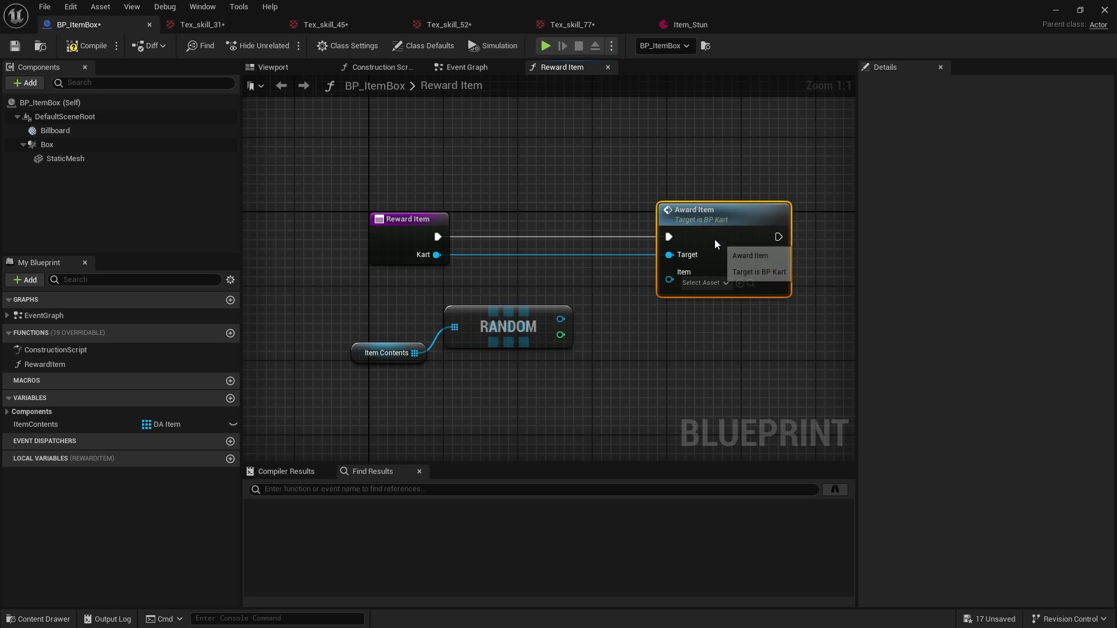
drag(560, 318, 669, 272)
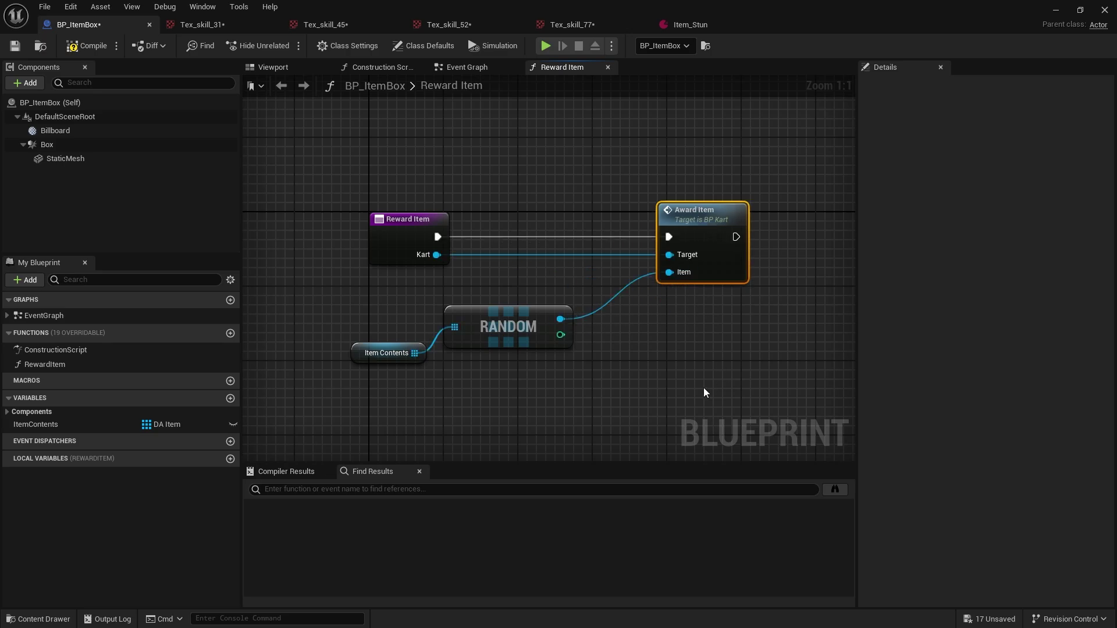